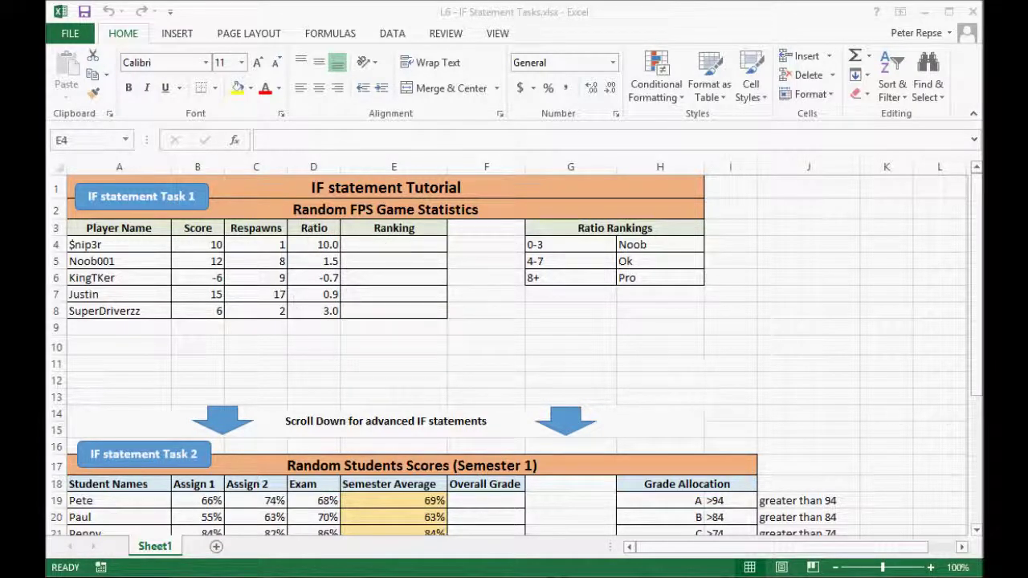
- Start an IF formula in E7 that tests D7>7 and returns the Pro label in H6 when true
{"action": "left_click", "coordinate": [394, 309]}
{"action": "left_click", "coordinate": [393, 295]}
{"action": "type", "text": "="}
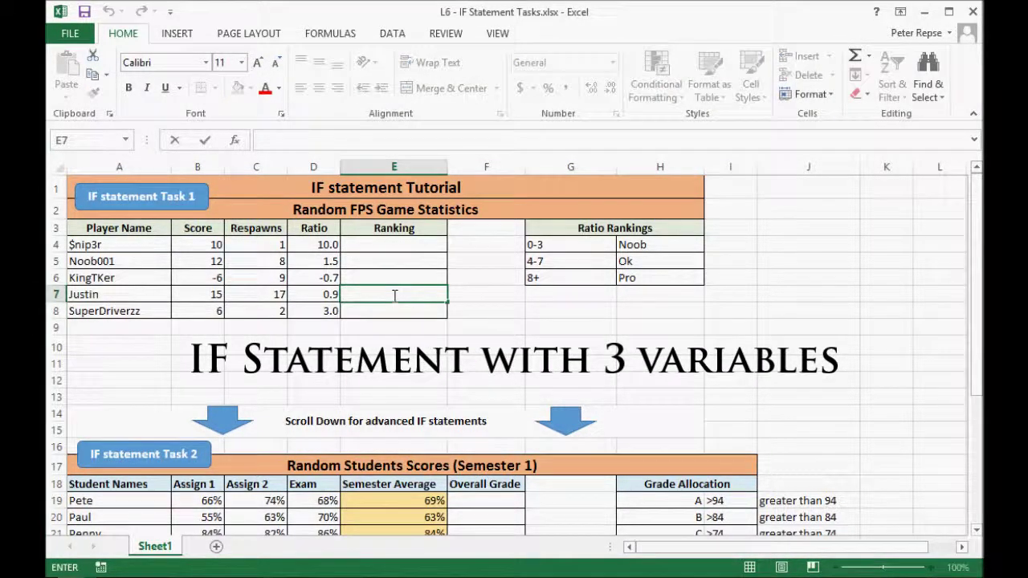
{"action": "type", "text": "IF("}
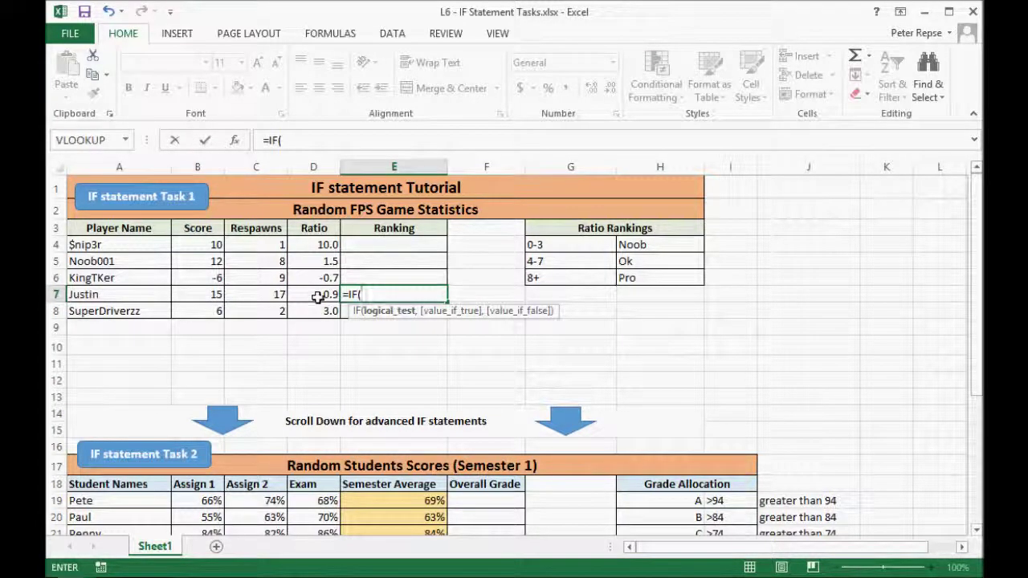
{"action": "left_click", "coordinate": [318, 295]}
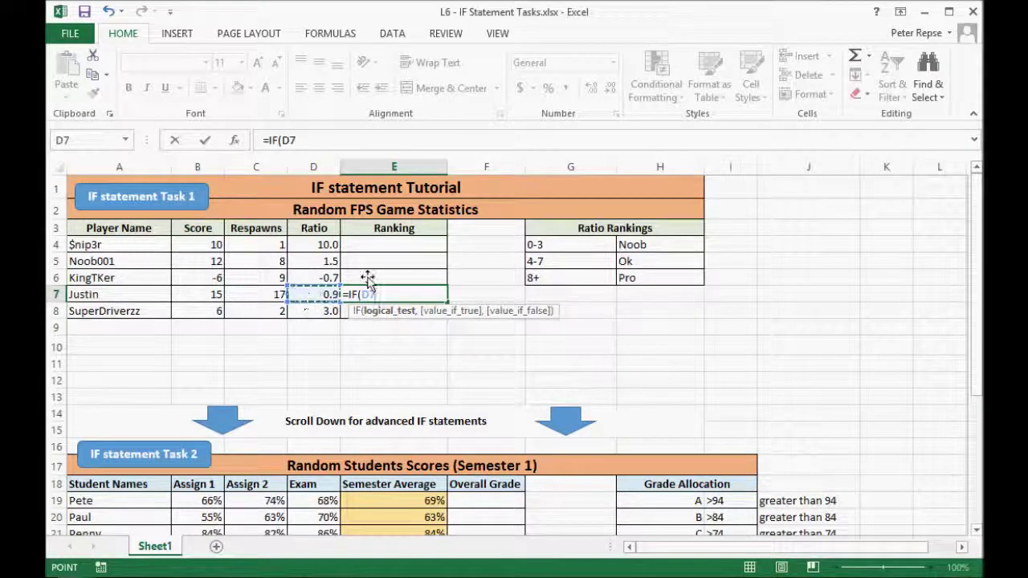
{"action": "type", "text": ">"}
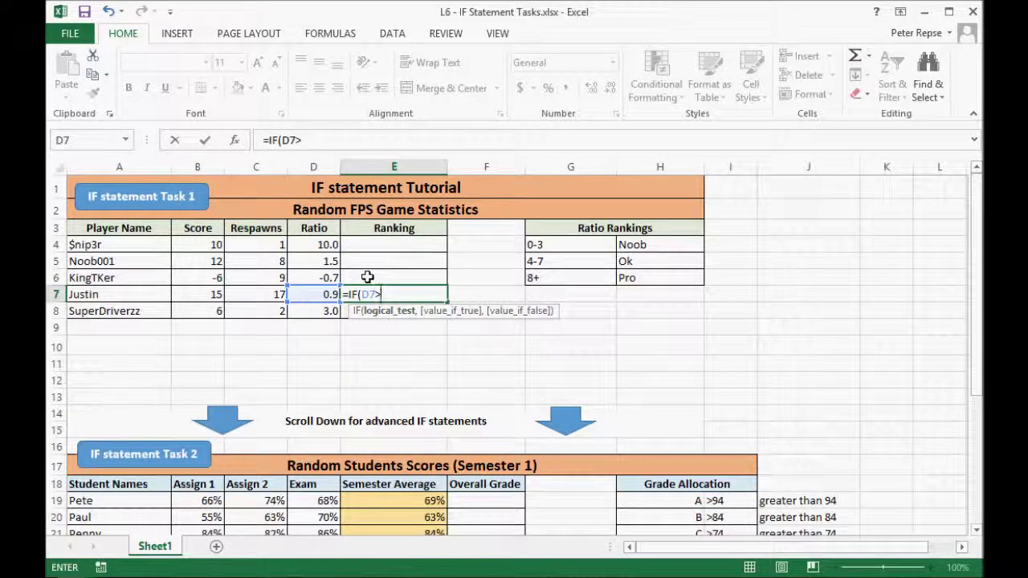
{"action": "type", "text": "7"}
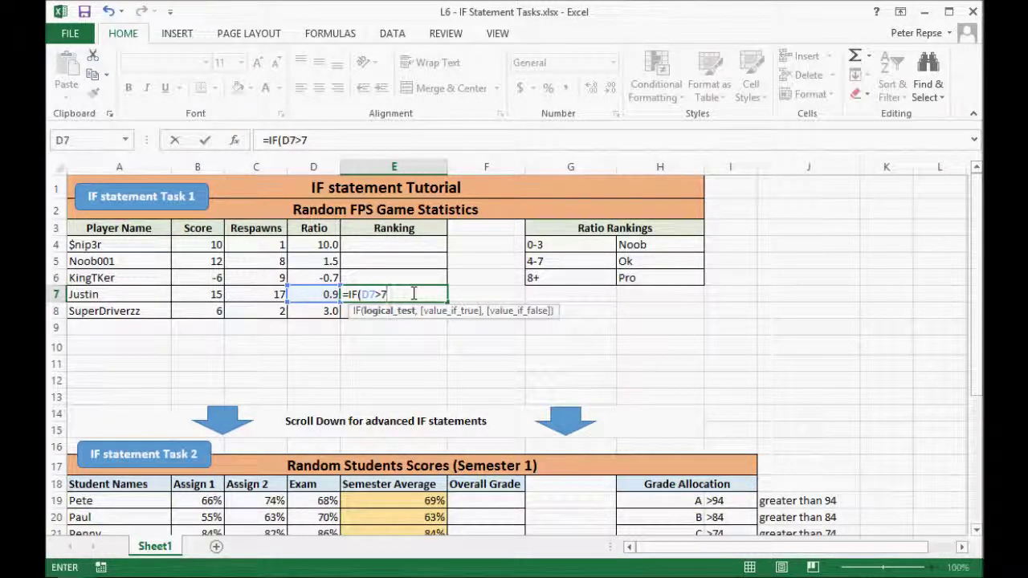
{"action": "type", "text": ","}
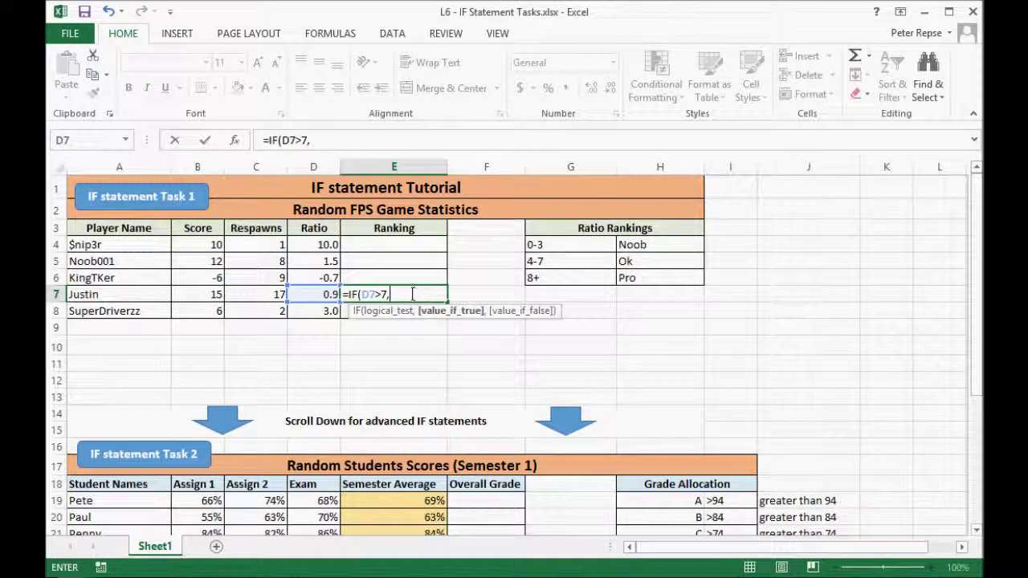
{"action": "left_click", "coordinate": [626, 278]}
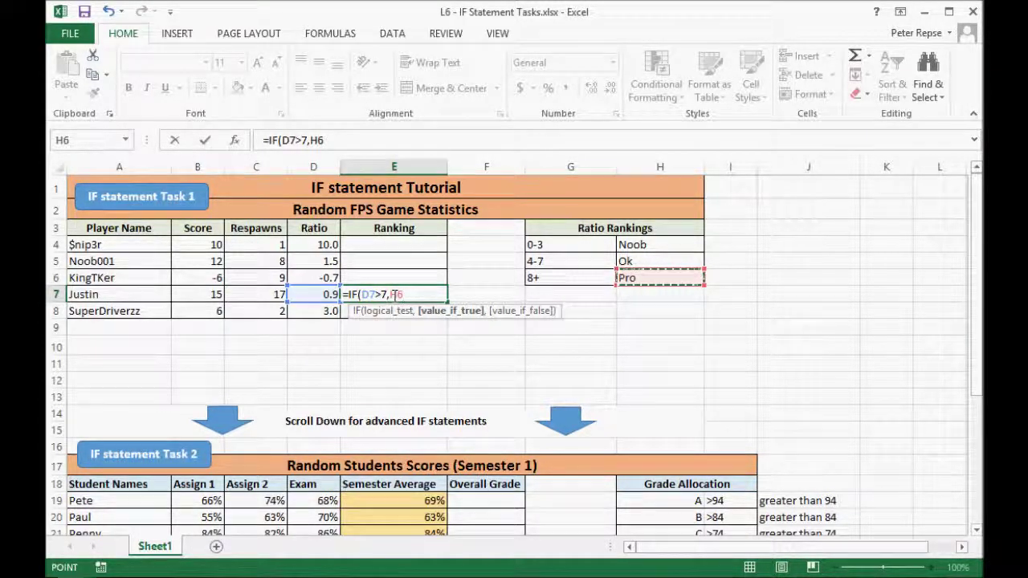
- Make the H6 reference in the E7 formula absolute as $H$6
{"action": "key", "text": "F2"}
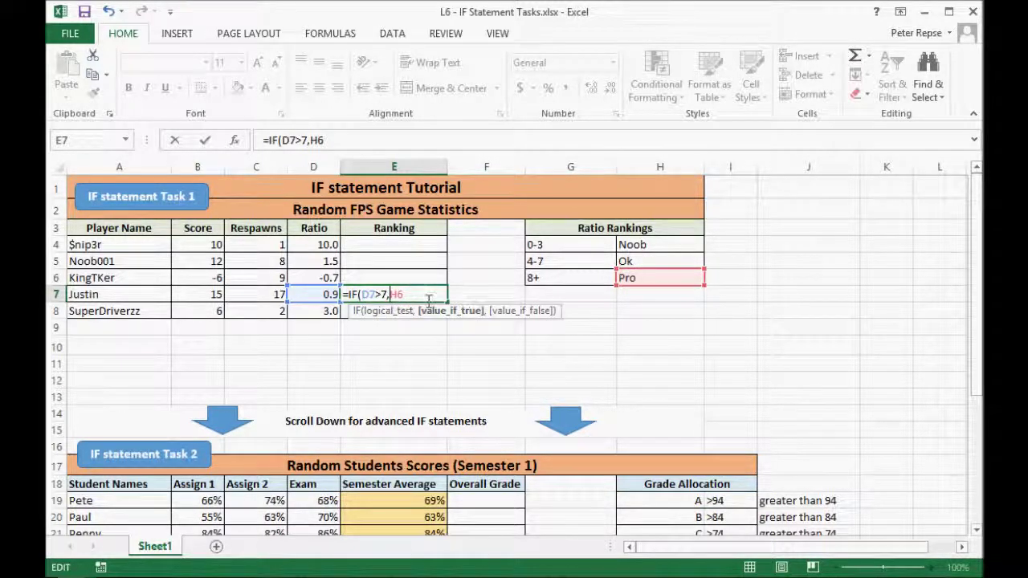
{"action": "key", "text": "Left"}
{"action": "key", "text": "Left"}
{"action": "type", "text": "$"}
{"action": "key", "text": "Right"}
{"action": "type", "text": "$"}
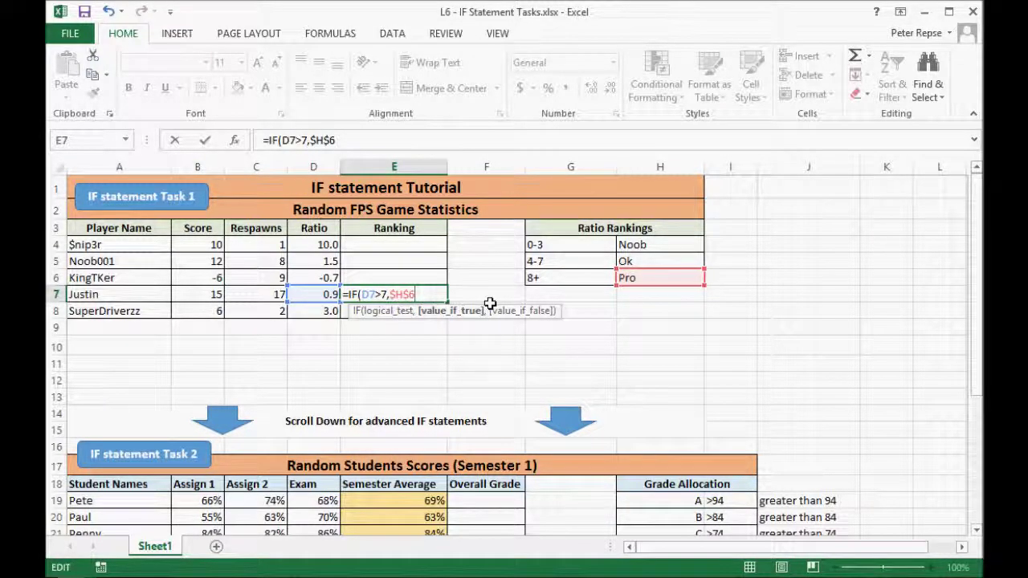
- Nest a second IF as the value if false, testing D7>3 and returning the Ok label as $H$5
{"action": "type", "text": ","}
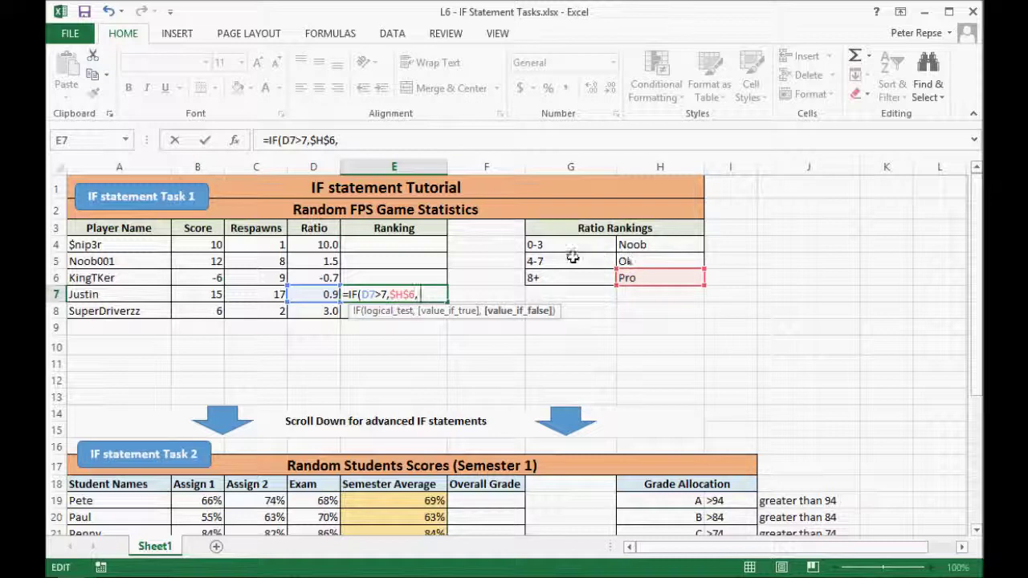
{"action": "type", "text": "IF("}
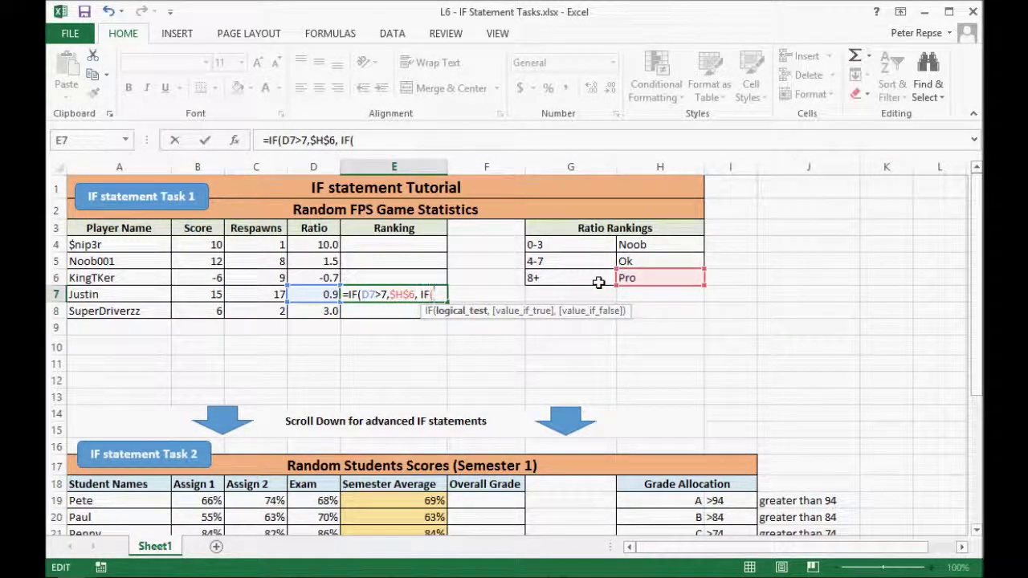
{"action": "type", "text": "D7>"}
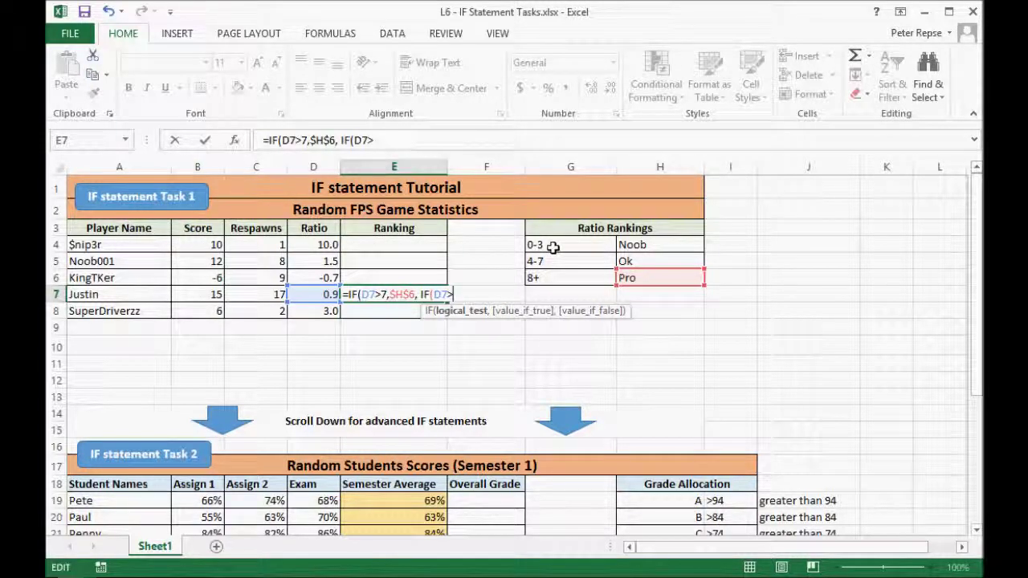
{"action": "type", "text": "3,"}
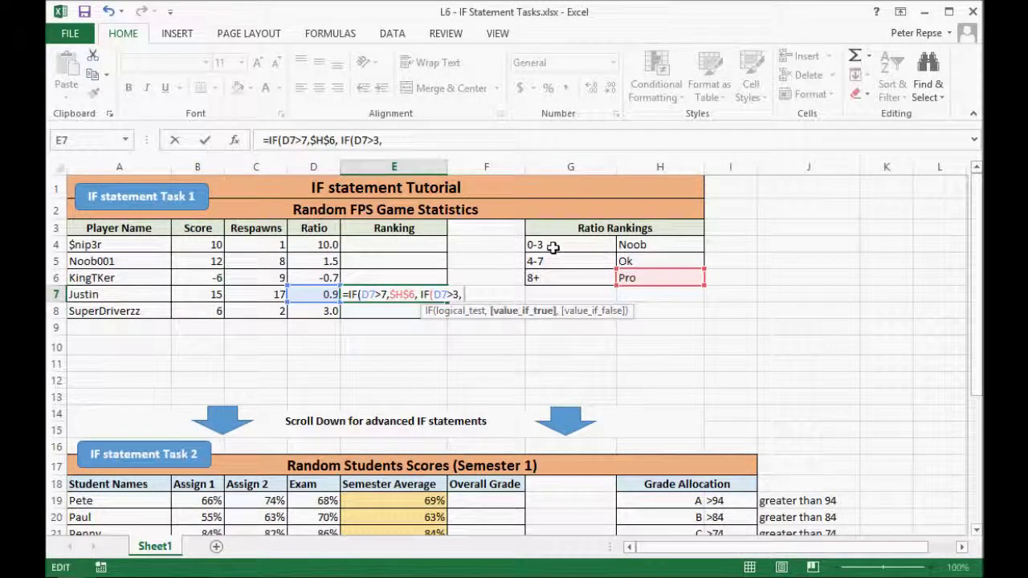
{"action": "left_click", "coordinate": [648, 262]}
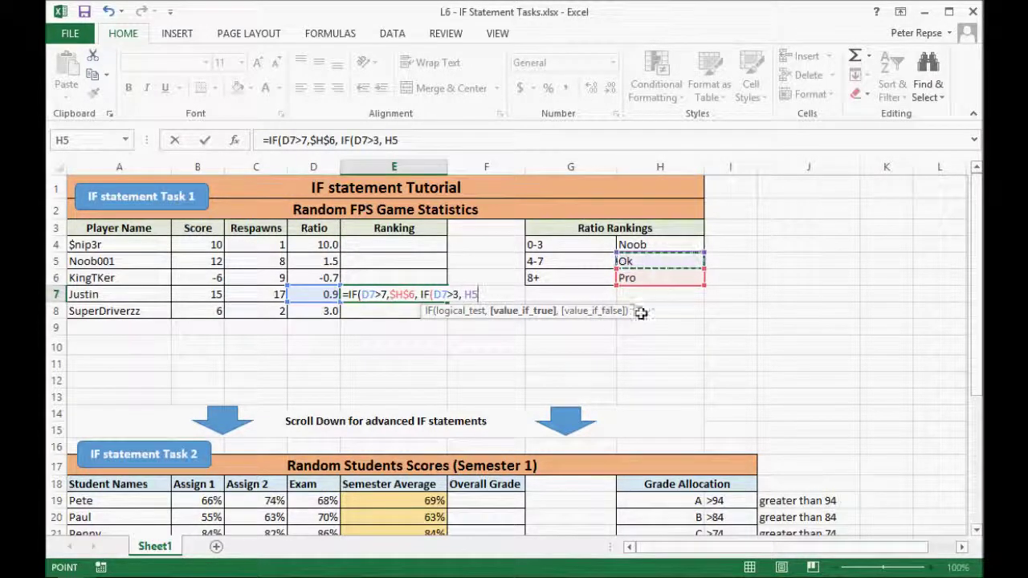
{"action": "left_click", "coordinate": [462, 295]}
{"action": "type", "text": "$"}
{"action": "left_click", "coordinate": [474, 295]}
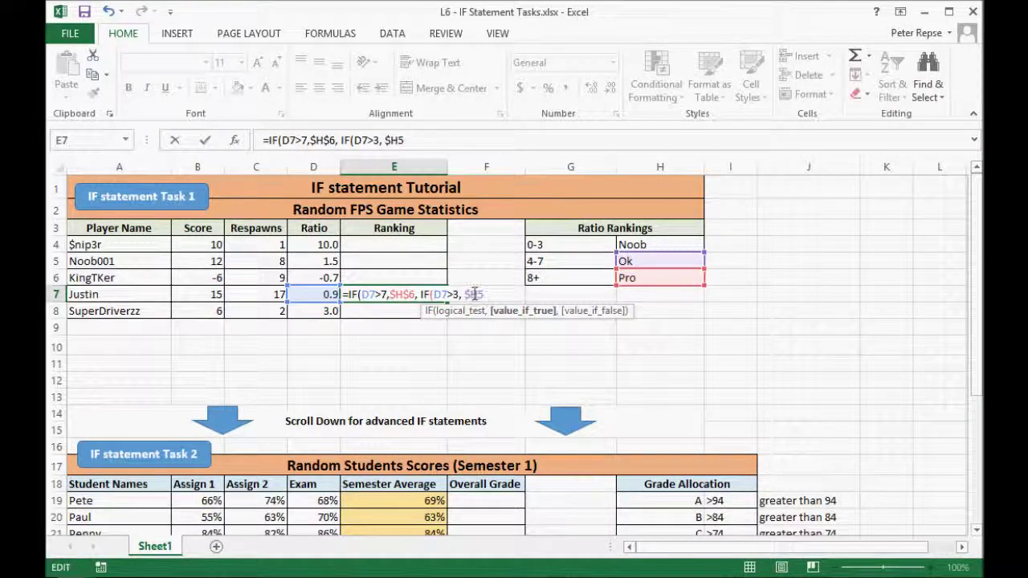
{"action": "type", "text": "$"}
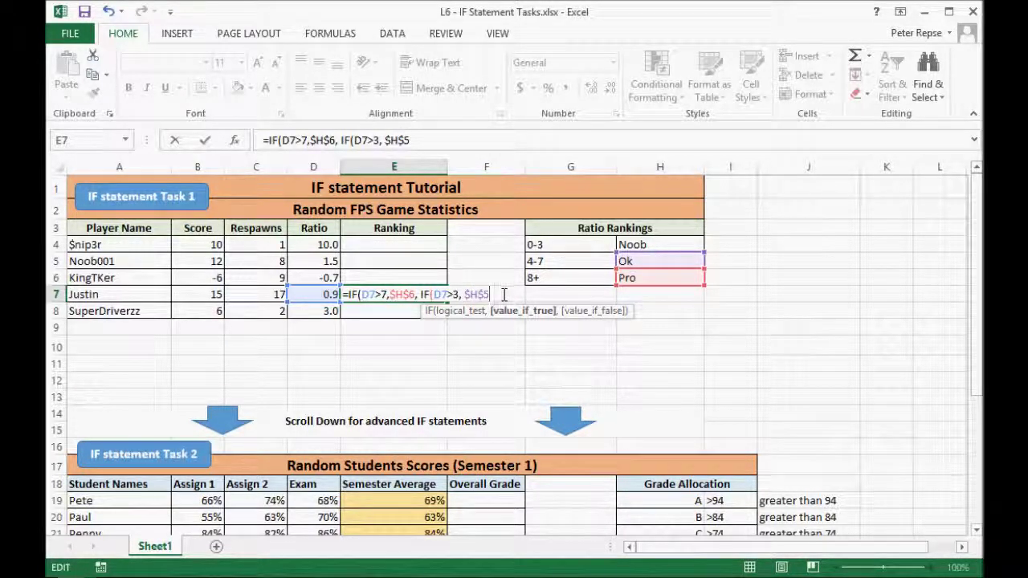
- Nest a third IF testing D7<4 that returns the Noob label as $H$4, and complete the formula with all closing brackets
{"action": "left_click", "coordinate": [503, 295]}
{"action": "type", "text": ","}
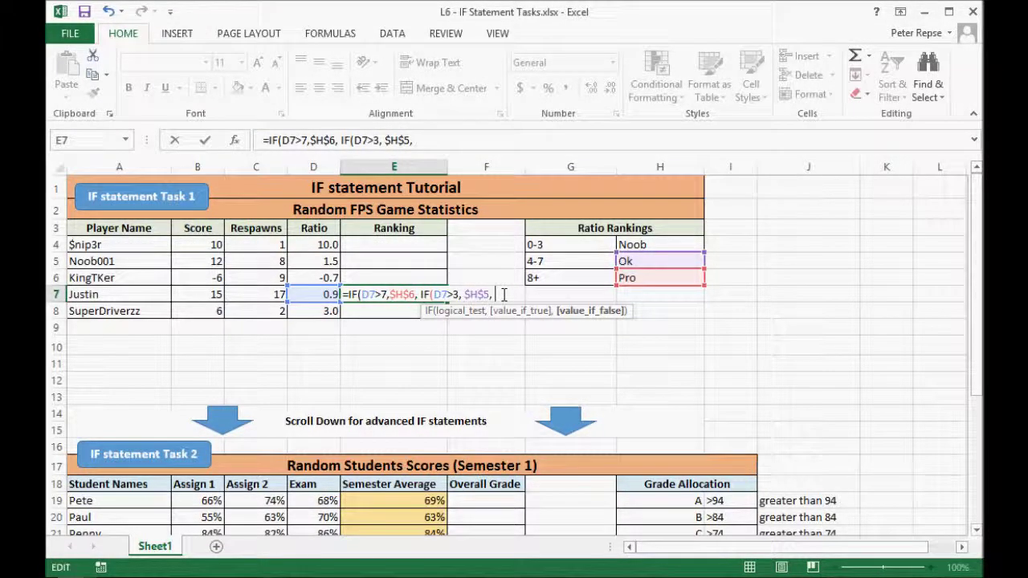
{"action": "type", "text": " IF("}
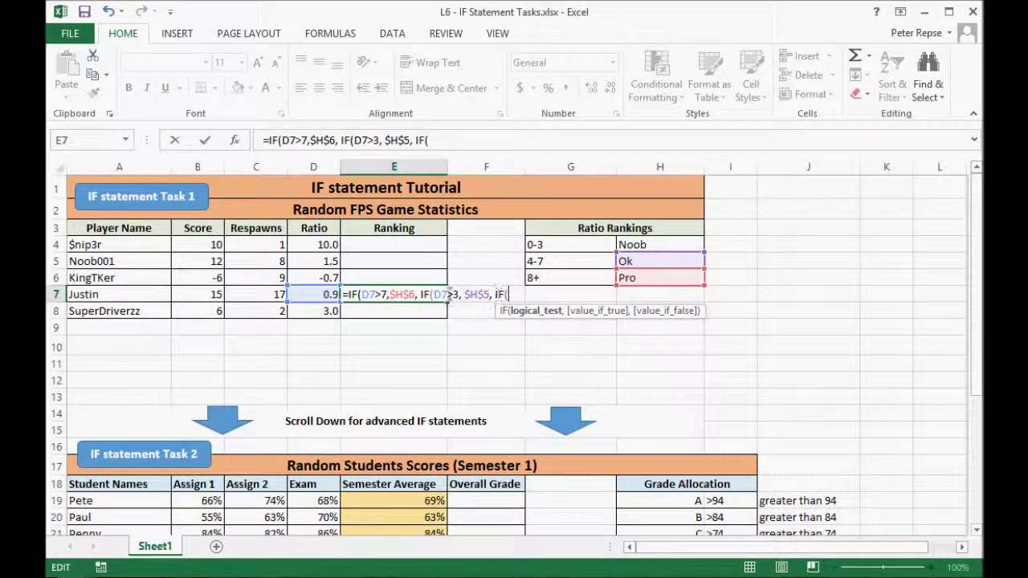
{"action": "left_click", "coordinate": [310, 295]}
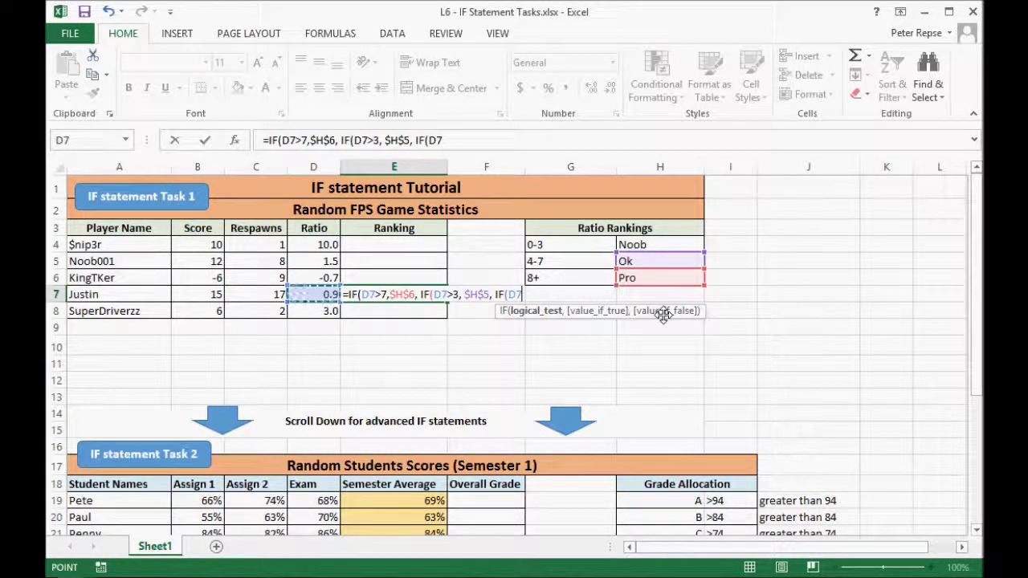
{"action": "type", "text": "<4"}
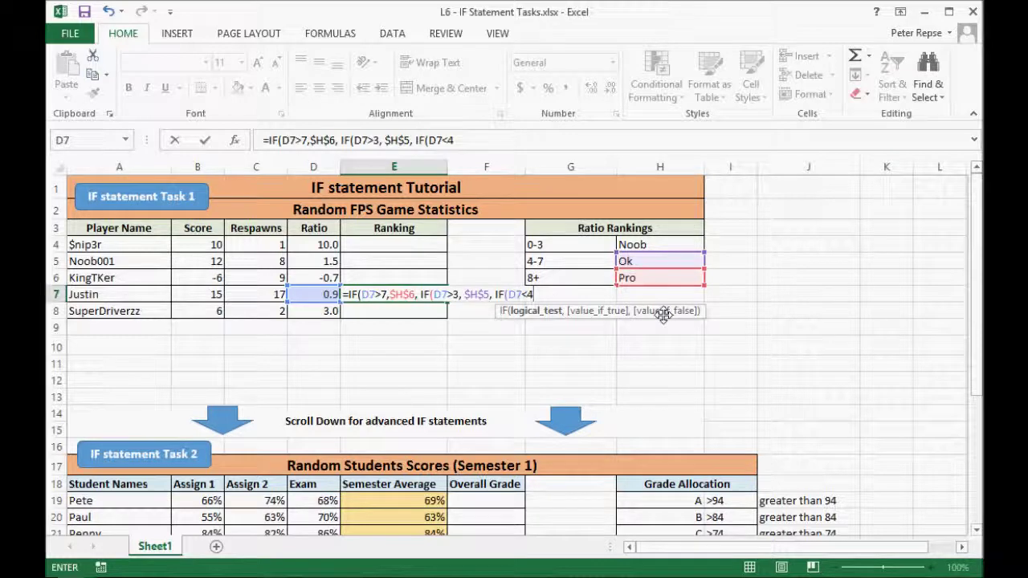
{"action": "type", "text": ","}
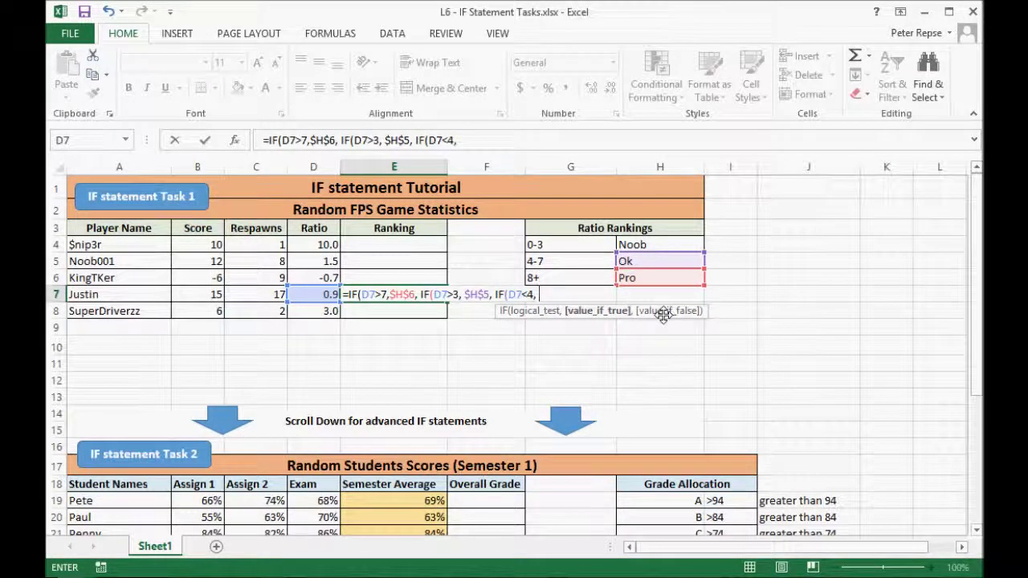
{"action": "left_click", "coordinate": [660, 244]}
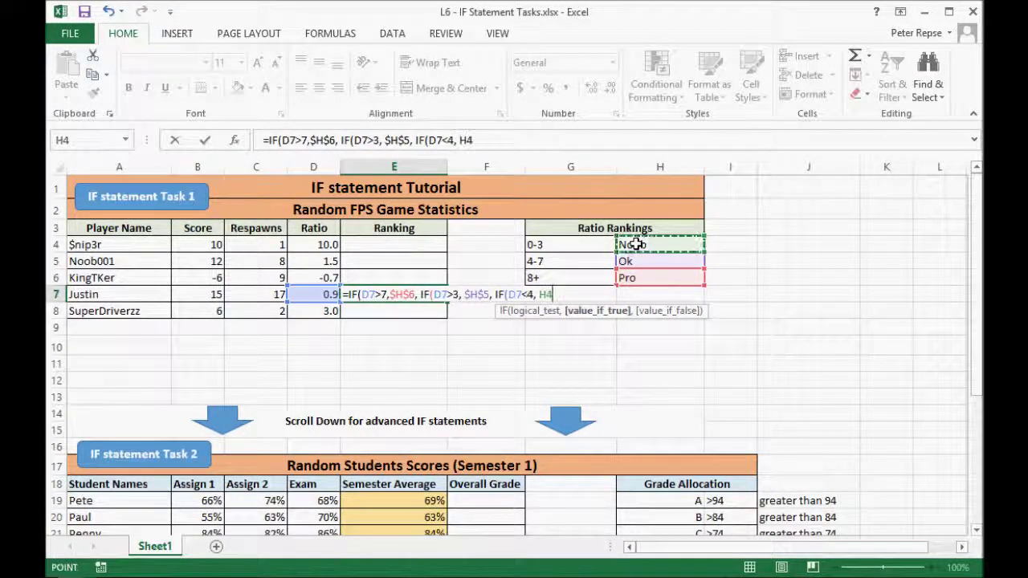
{"action": "left_click", "coordinate": [571, 295]}
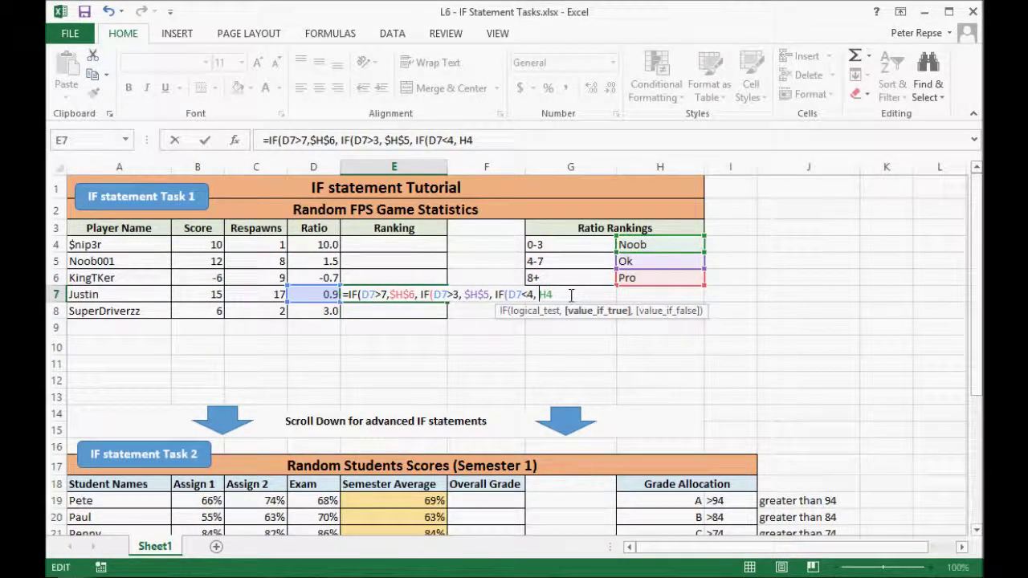
{"action": "key", "text": "F4"}
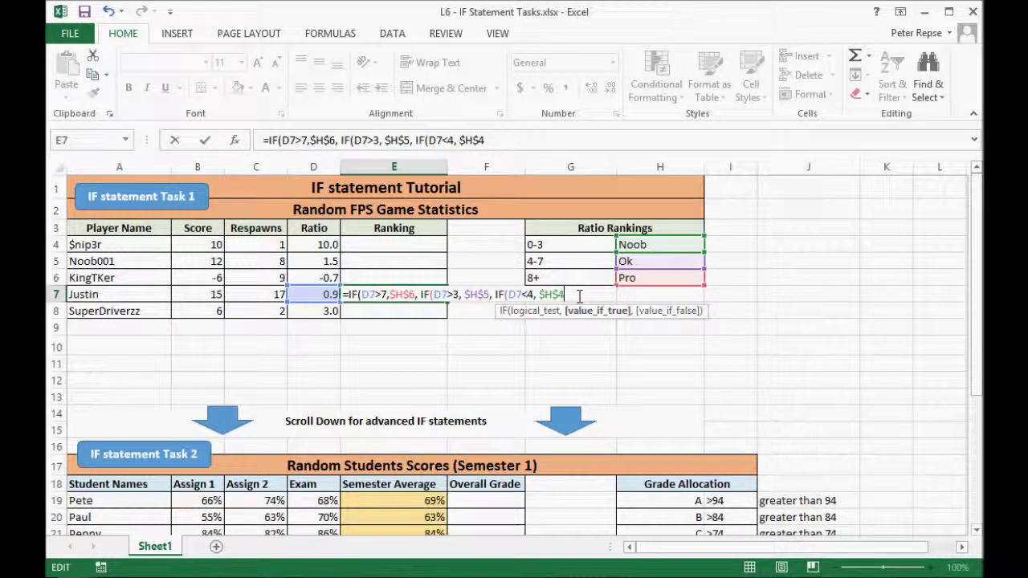
{"action": "type", "text": "))"}
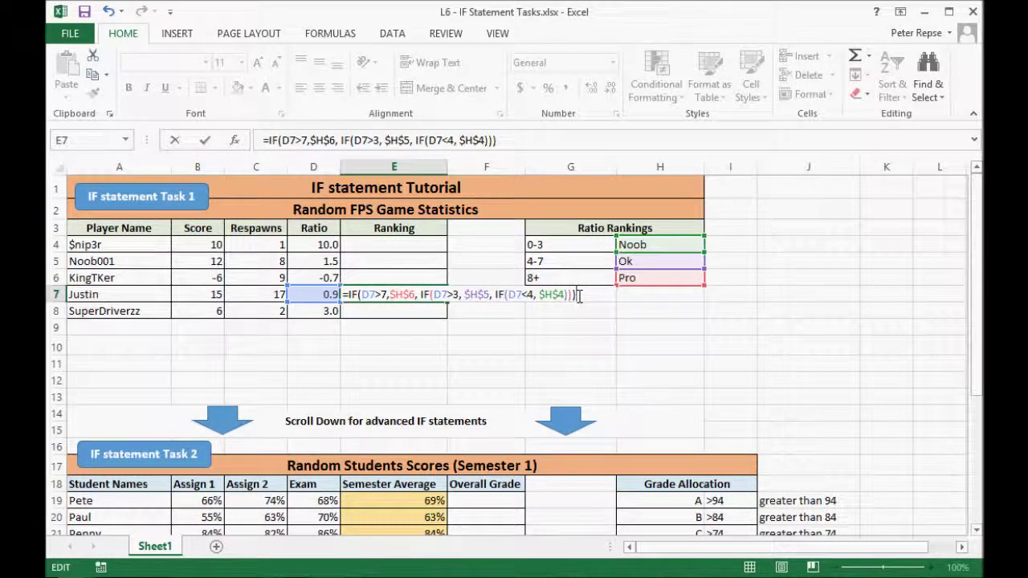
{"action": "key", "text": "Return"}
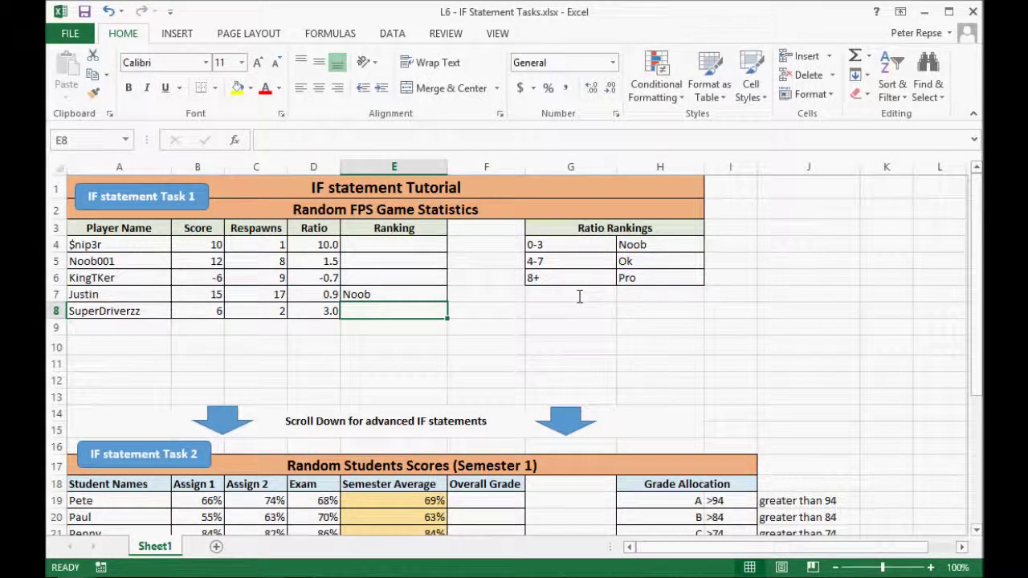
- Test the ranking formula in E7 by entering 5 and 8 in turn as the ratio in D7
{"action": "left_click", "coordinate": [405, 294]}
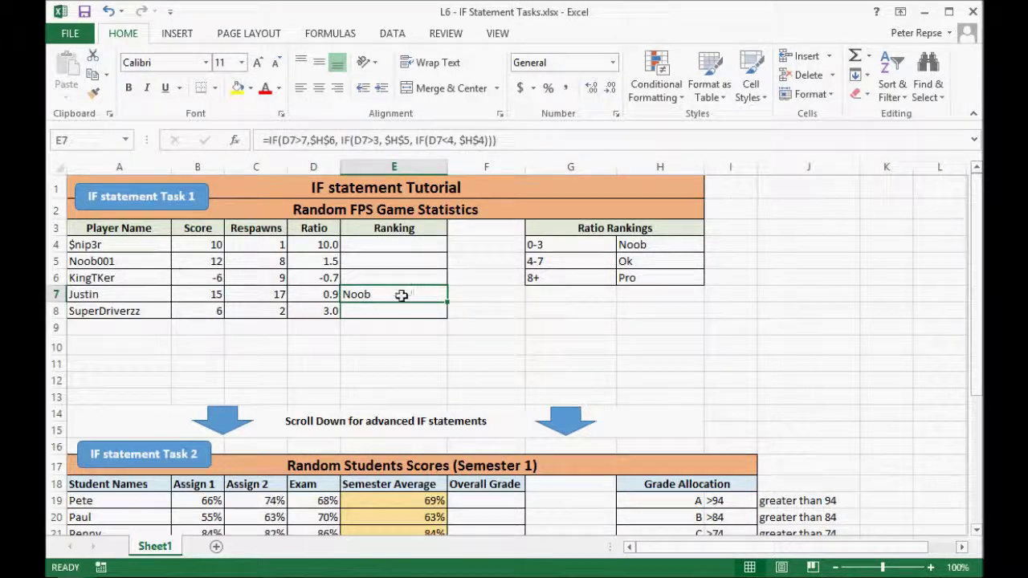
{"action": "left_click", "coordinate": [325, 297]}
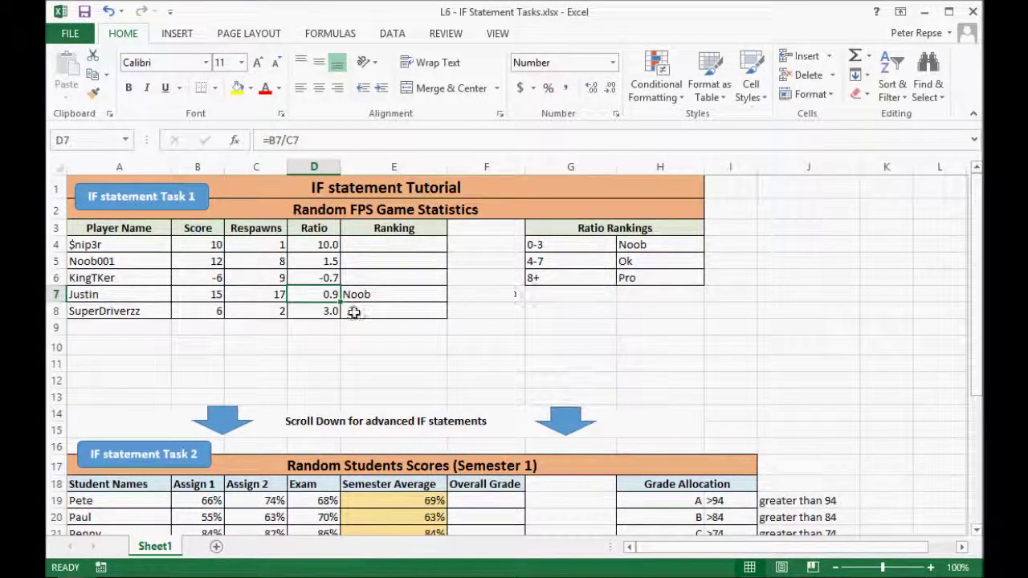
{"action": "type", "text": "5"}
{"action": "key", "text": "Return"}
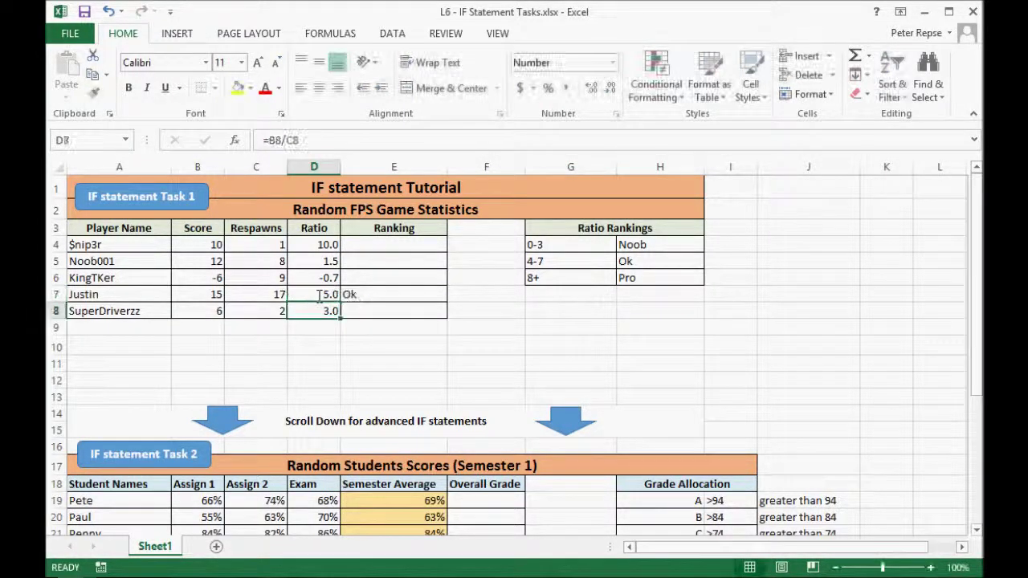
{"action": "left_click", "coordinate": [318, 296]}
{"action": "type", "text": "8"}
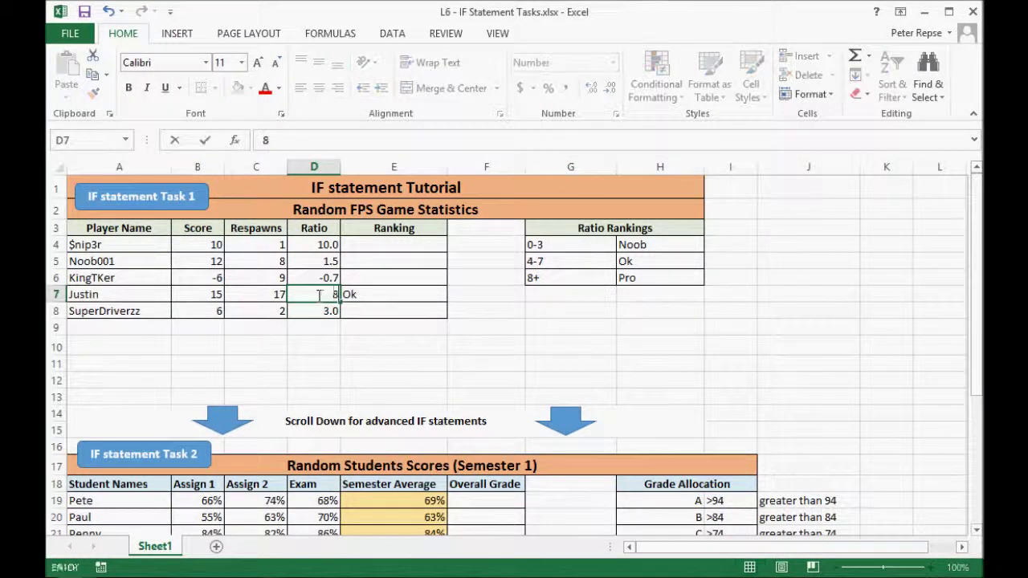
{"action": "key", "text": "Return"}
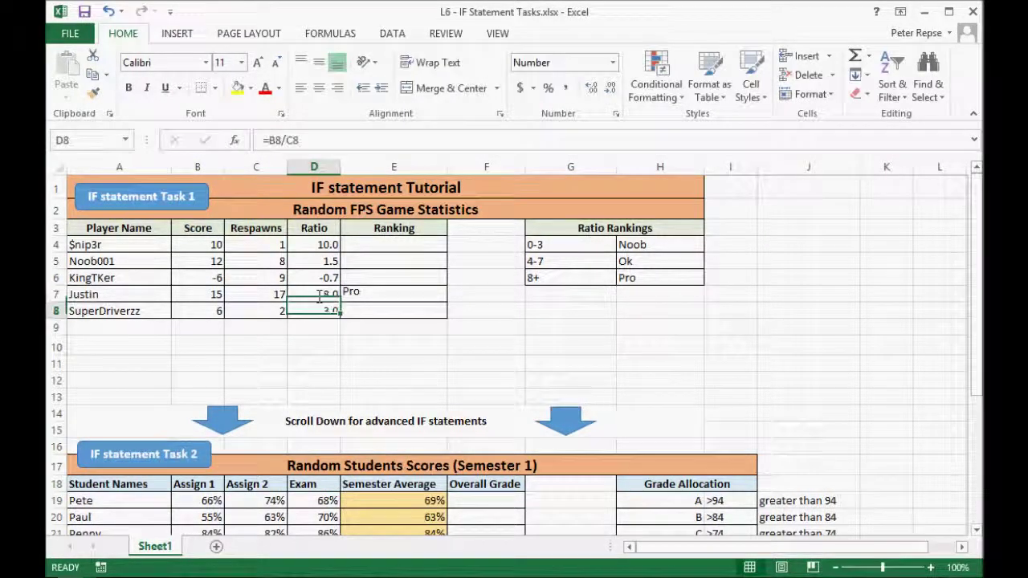
{"action": "left_click", "coordinate": [362, 295]}
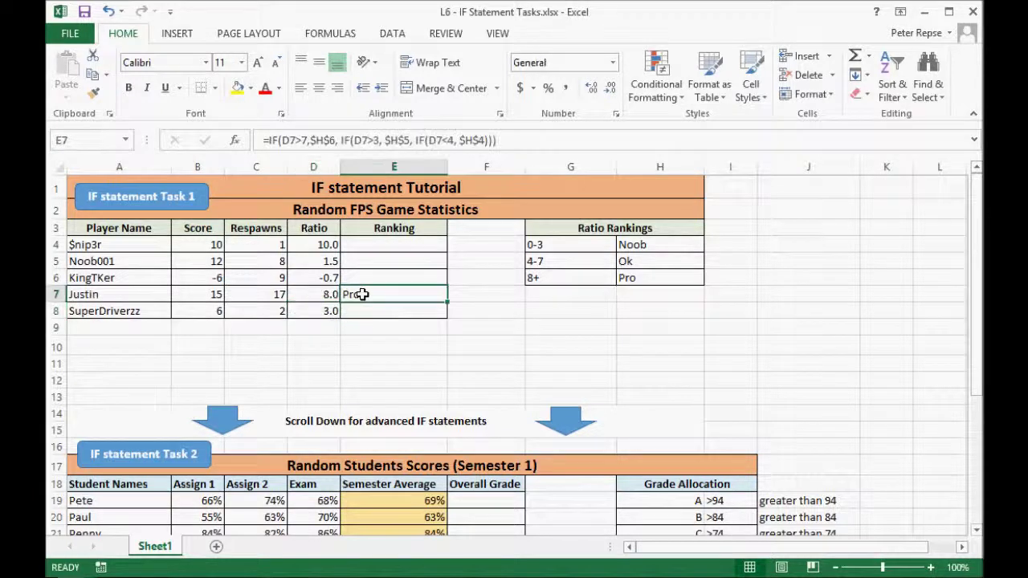
- Undo both test entries in D7 to restore its ratio formula
{"action": "left_click", "coordinate": [316, 294]}
{"action": "key", "text": "ctrl+z"}
{"action": "key", "text": "ctrl+z"}
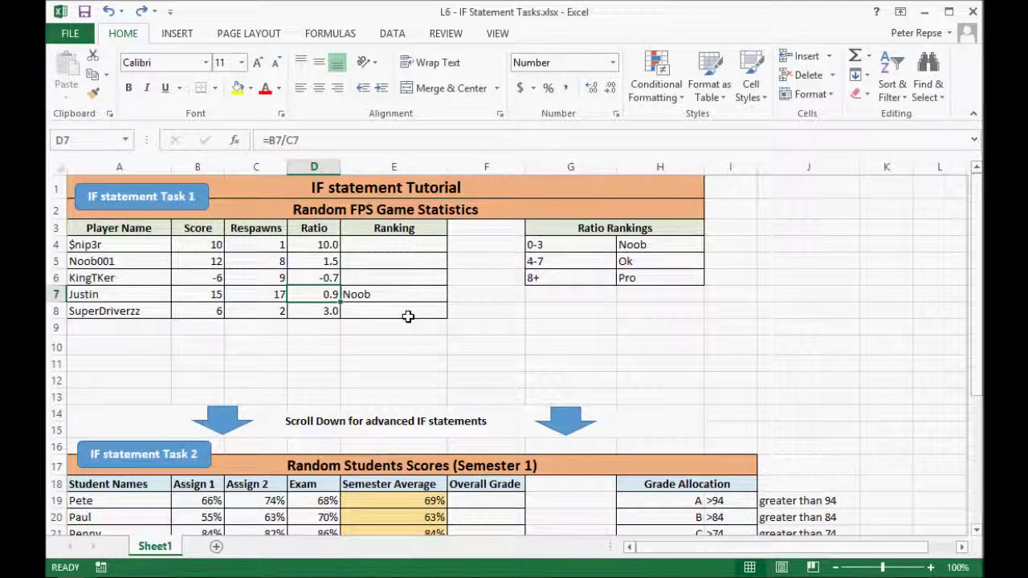
- Fill the ranking formula from E7 up to E4 and down to E8 for all players
{"action": "left_click", "coordinate": [422, 296]}
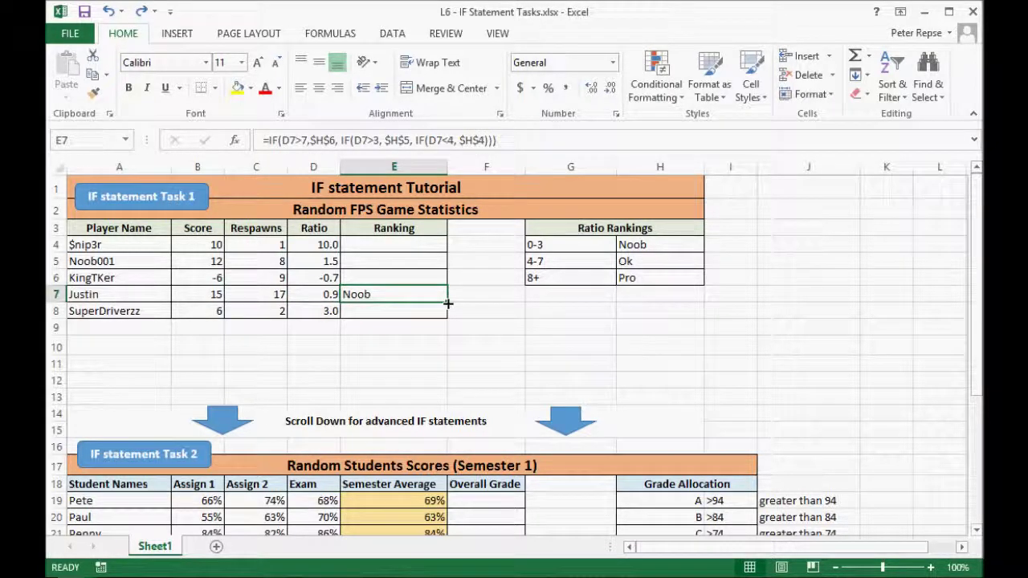
{"action": "left_click_drag", "start_coordinate": [446, 302], "coordinate": [444, 247]}
{"action": "left_click_drag", "start_coordinate": [448, 304], "coordinate": [447, 319]}
{"action": "left_click", "coordinate": [395, 347]}
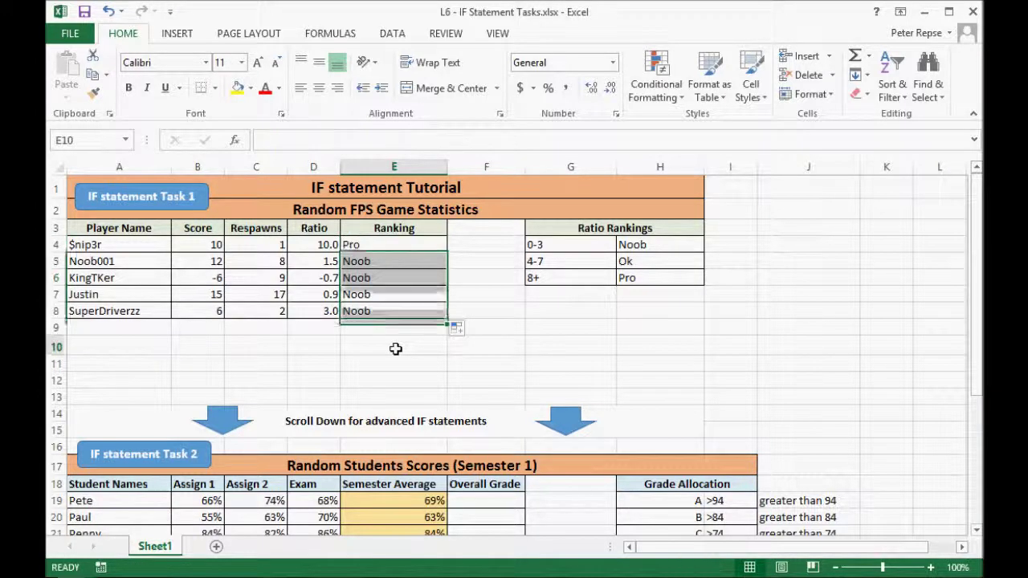
- Test the ranking formula in E5 by entering 5 as the ratio in D5
{"action": "left_click", "coordinate": [331, 261]}
{"action": "type", "text": "5"}
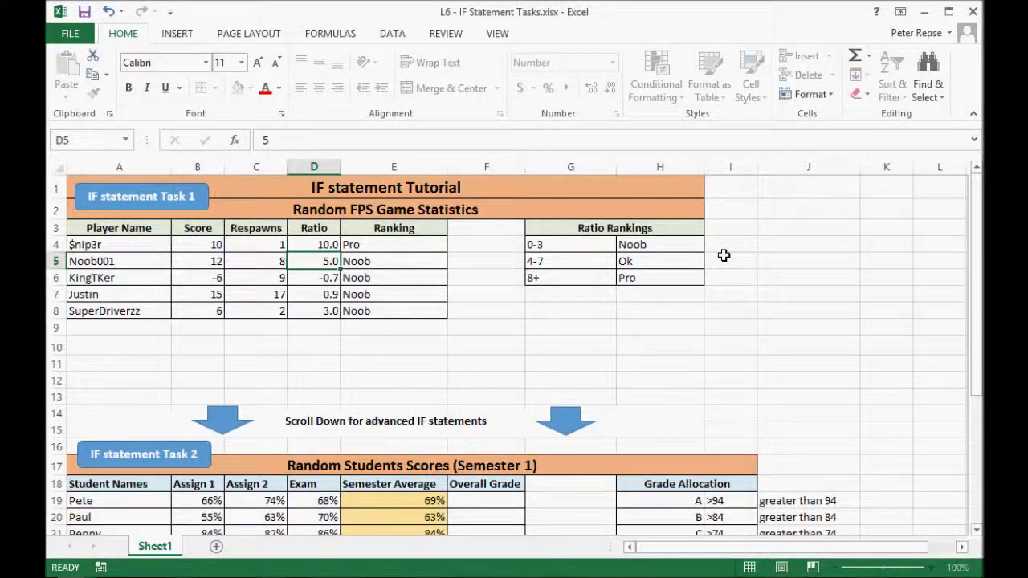
{"action": "key", "text": "Return"}
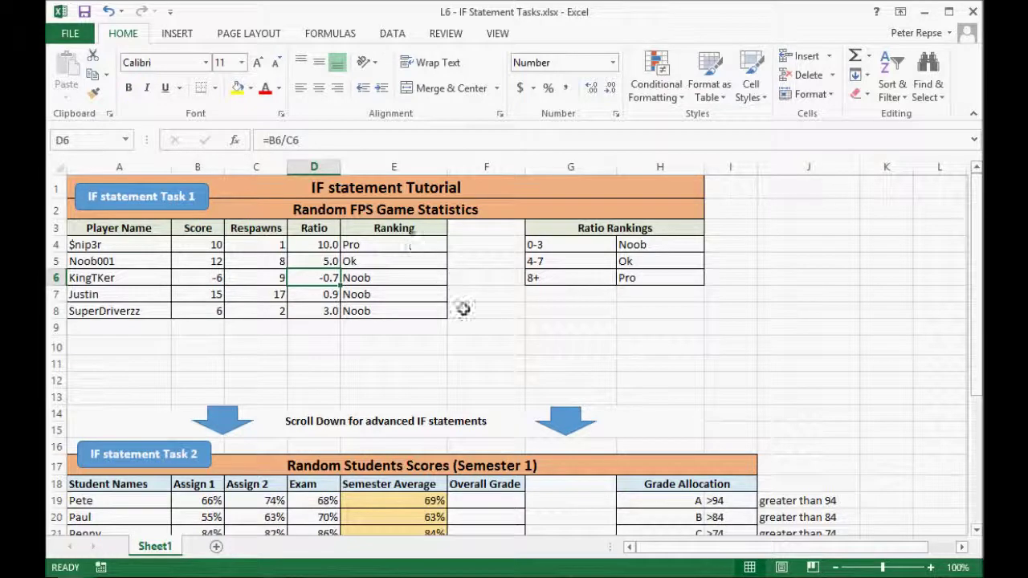
{"action": "left_click", "coordinate": [464, 312]}
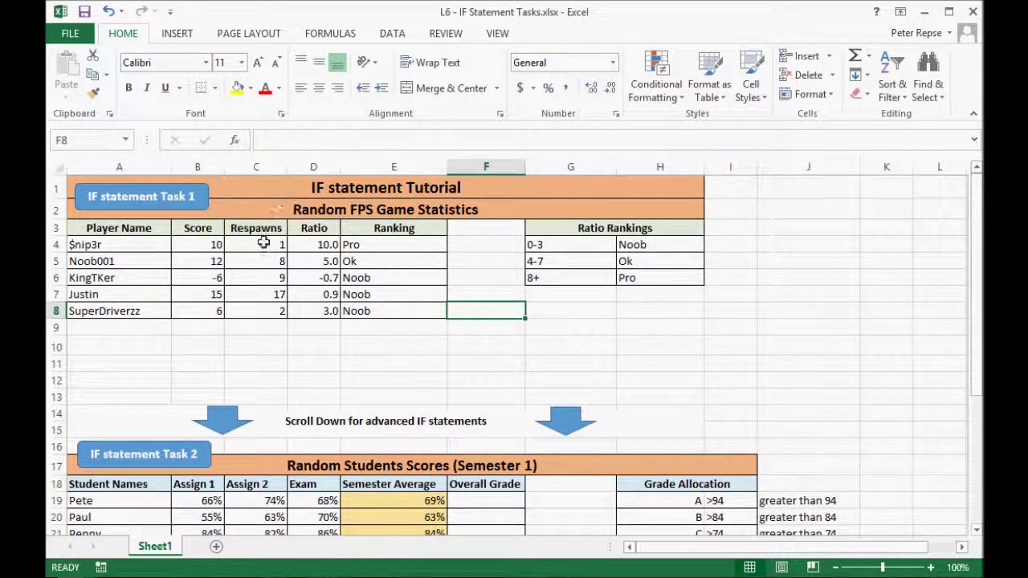
- Select the Overall Grade cells F19:F23 and start an IF formula in F19 with the logical test E19>94%
{"action": "scroll", "coordinate": [337, 406], "scroll_direction": "down", "scroll_amount": 2}
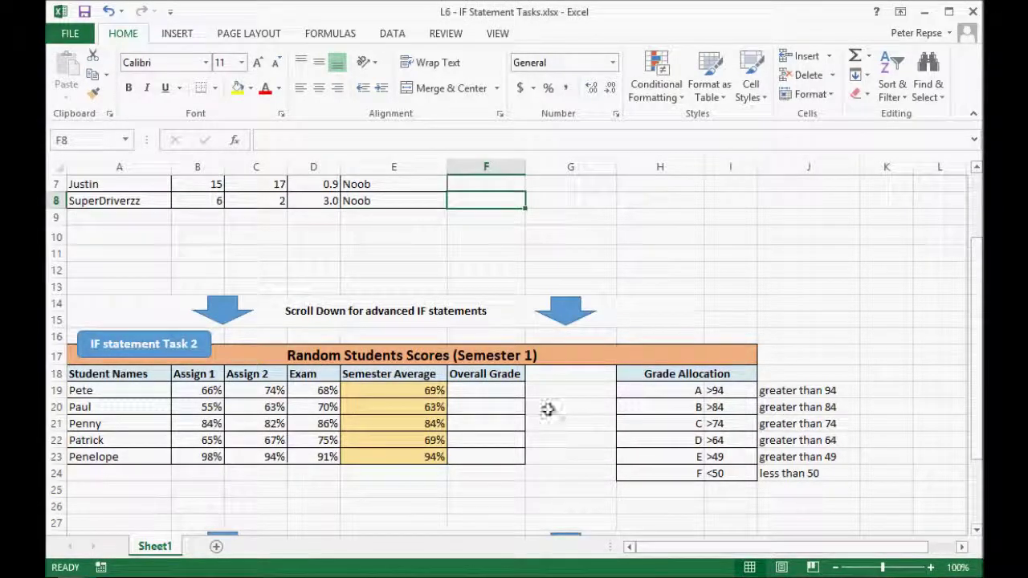
{"action": "scroll", "coordinate": [540, 377], "scroll_direction": "up", "scroll_amount": 2}
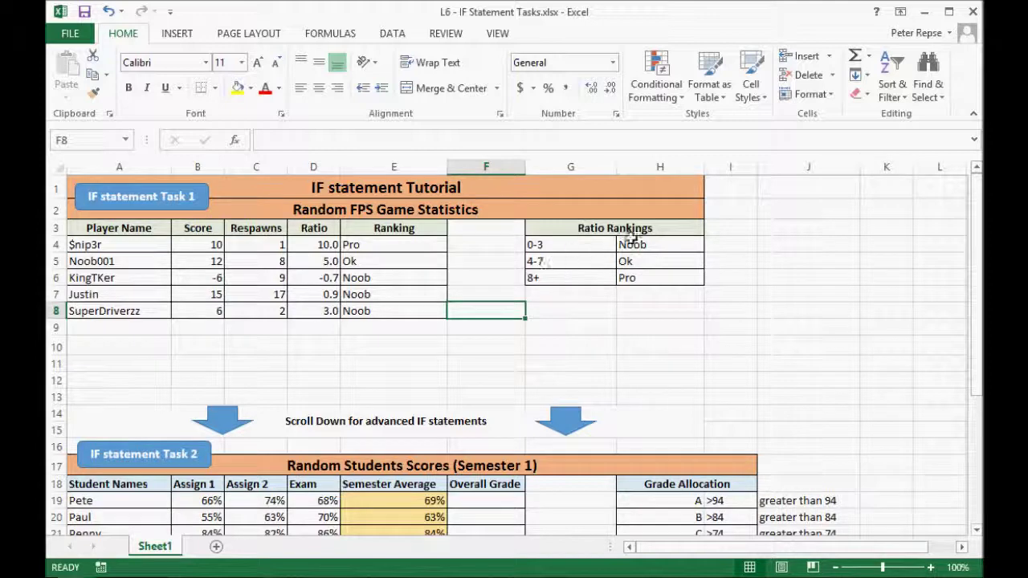
{"action": "left_click", "coordinate": [663, 348]}
{"action": "scroll", "coordinate": [685, 391], "scroll_direction": "down", "scroll_amount": 4}
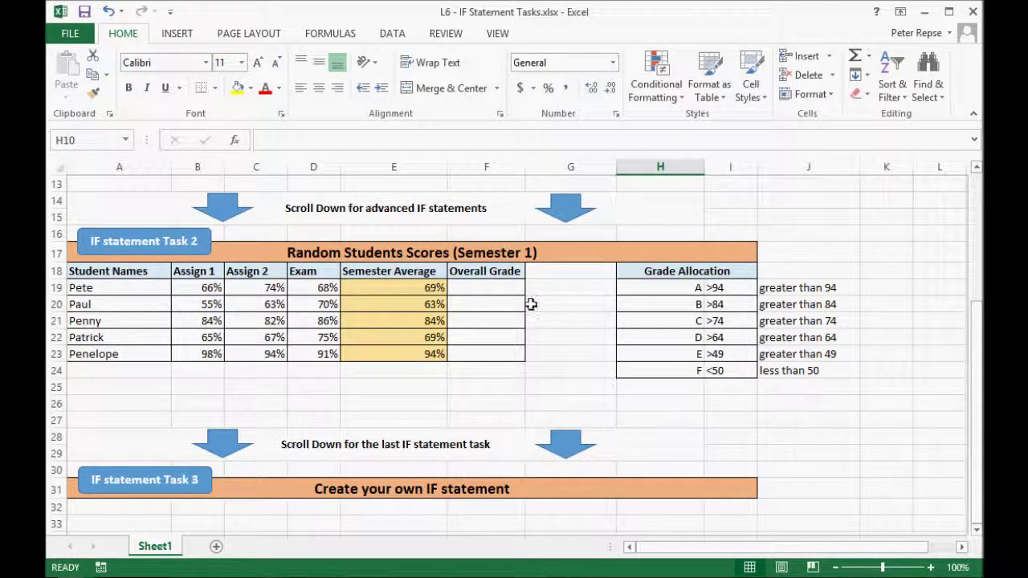
{"action": "scroll", "coordinate": [679, 352], "scroll_direction": "up", "scroll_amount": 1}
{"action": "left_click_drag", "start_coordinate": [486, 341], "coordinate": [485, 406]}
{"action": "type", "text": "=IF("}
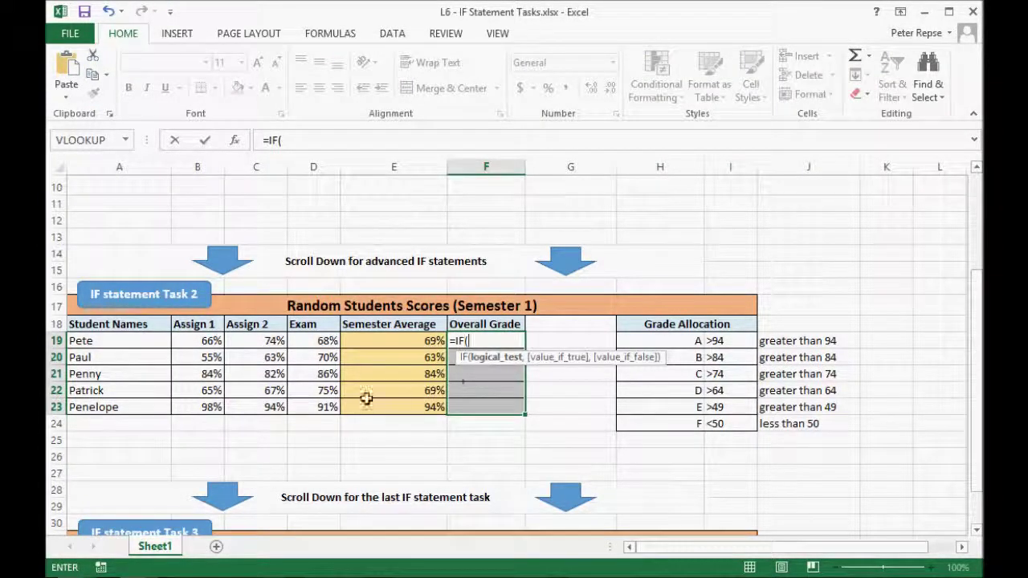
{"action": "left_click", "coordinate": [419, 342]}
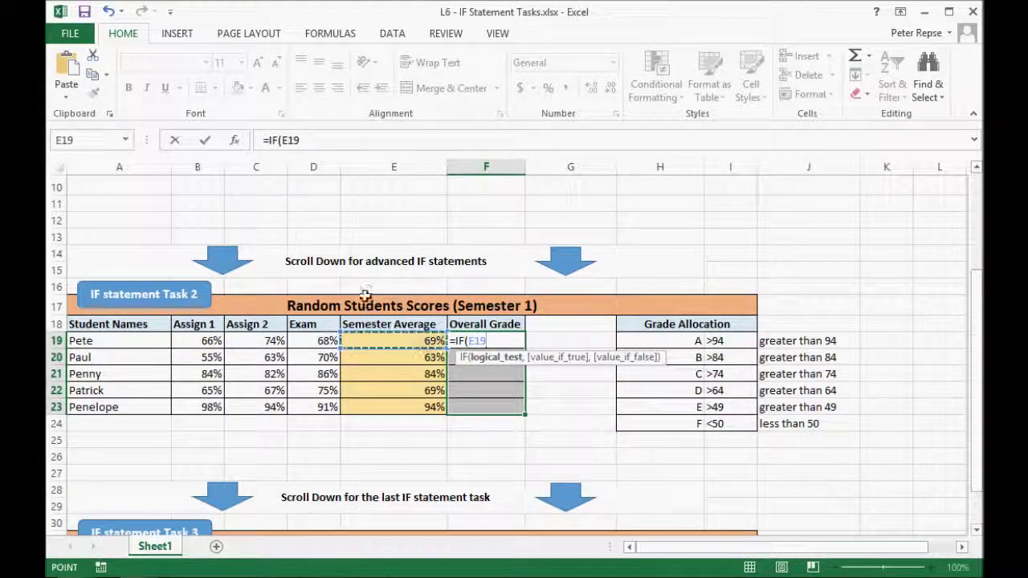
{"action": "left_click", "coordinate": [330, 141]}
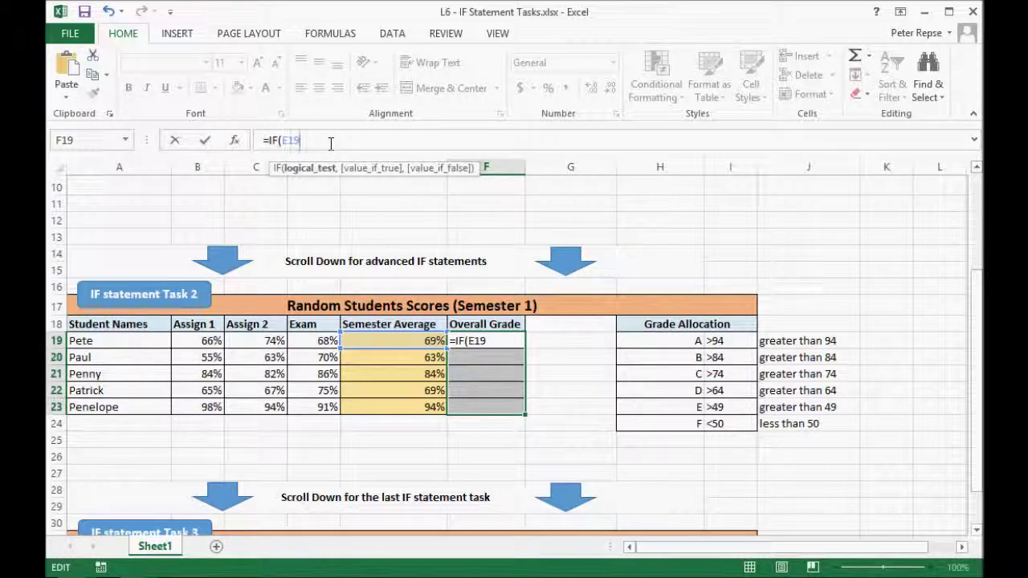
{"action": "type", "text": ">94%"}
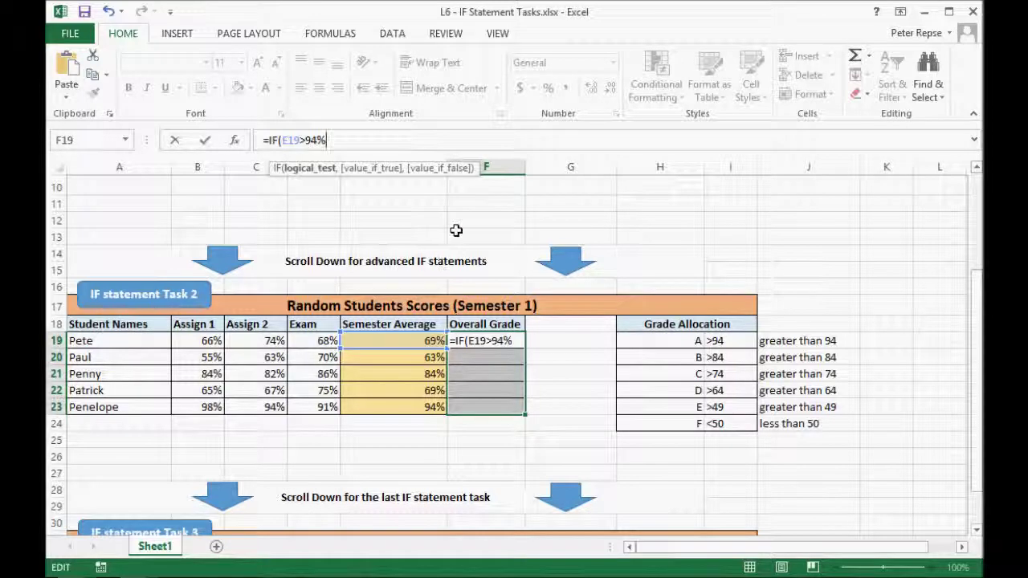
{"action": "type", "text": ","}
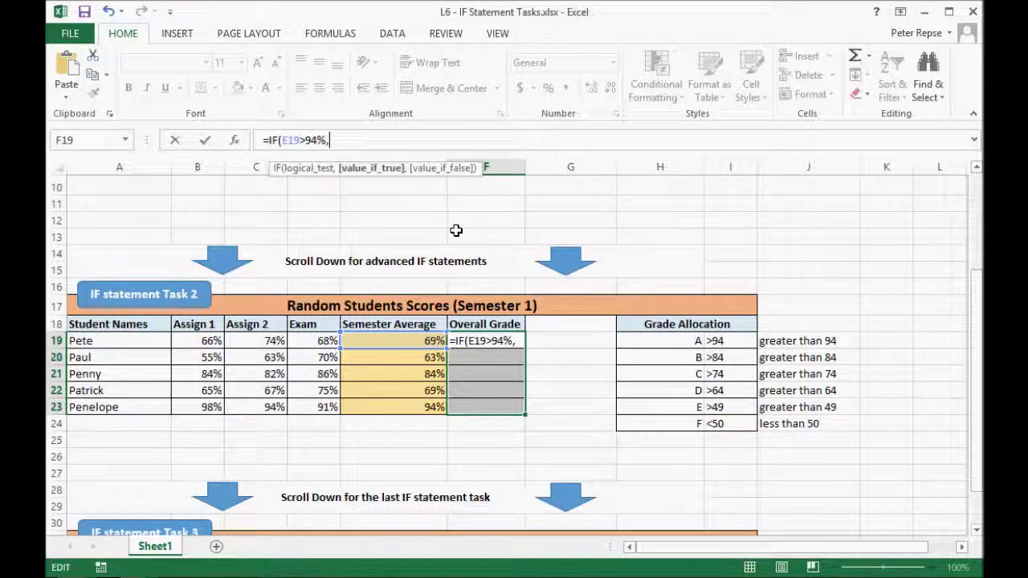
{"action": "left_click", "coordinate": [666, 340]}
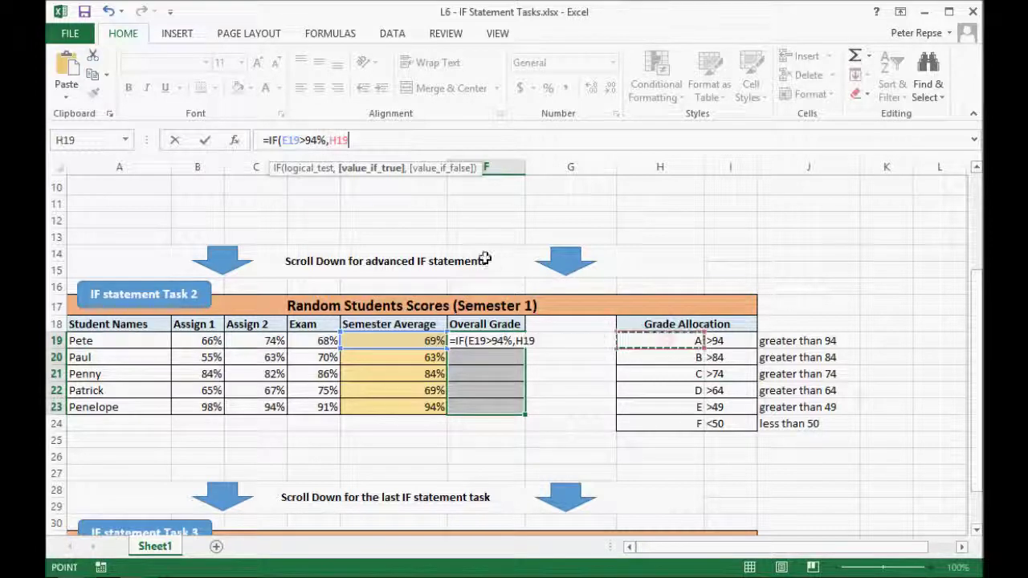
{"action": "key", "text": "BackSpace"}
{"action": "key", "text": "BackSpace"}
{"action": "key", "text": "BackSpace"}
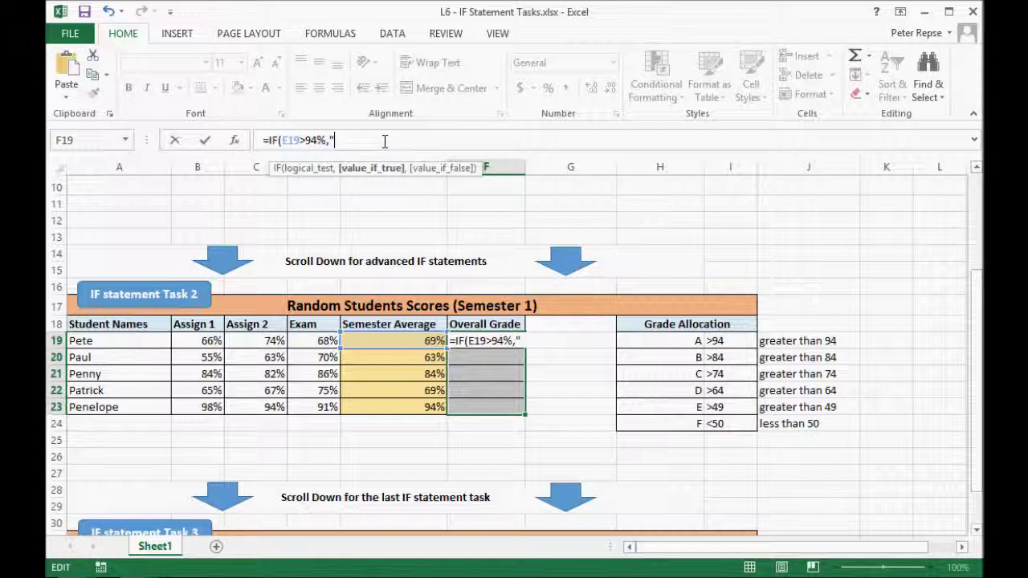
- Return "A" as the formula's true value, and insert a copy of IF(E19>94%,"A", as its false value
{"action": "type", "text": "\"A\""}
{"action": "type", "text": ","}
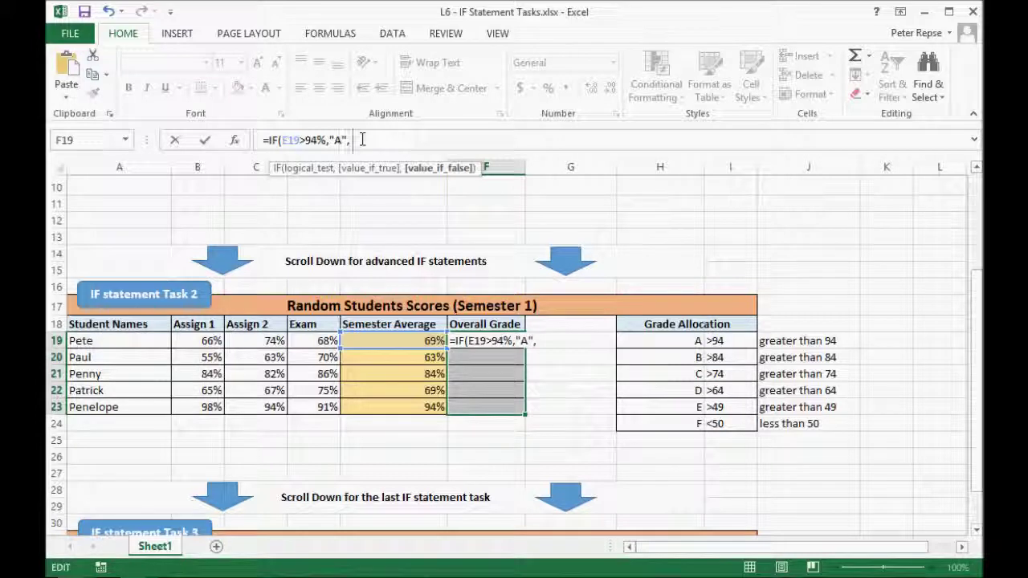
{"action": "left_click_drag", "start_coordinate": [360, 141], "coordinate": [277, 140]}
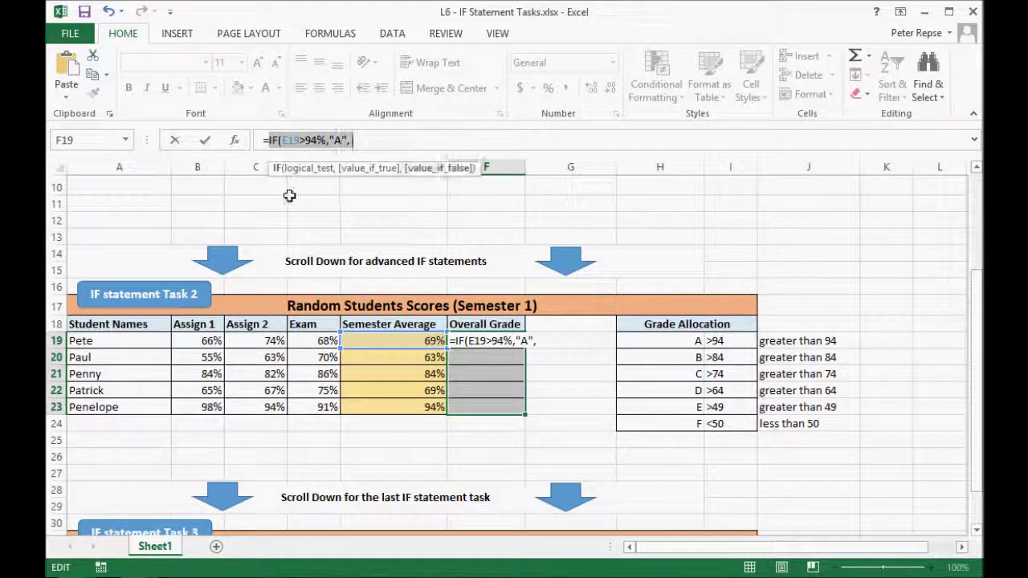
{"action": "left_click", "coordinate": [380, 141]}
{"action": "type", "text": "IF("}
{"action": "key", "text": "ctrl+v"}
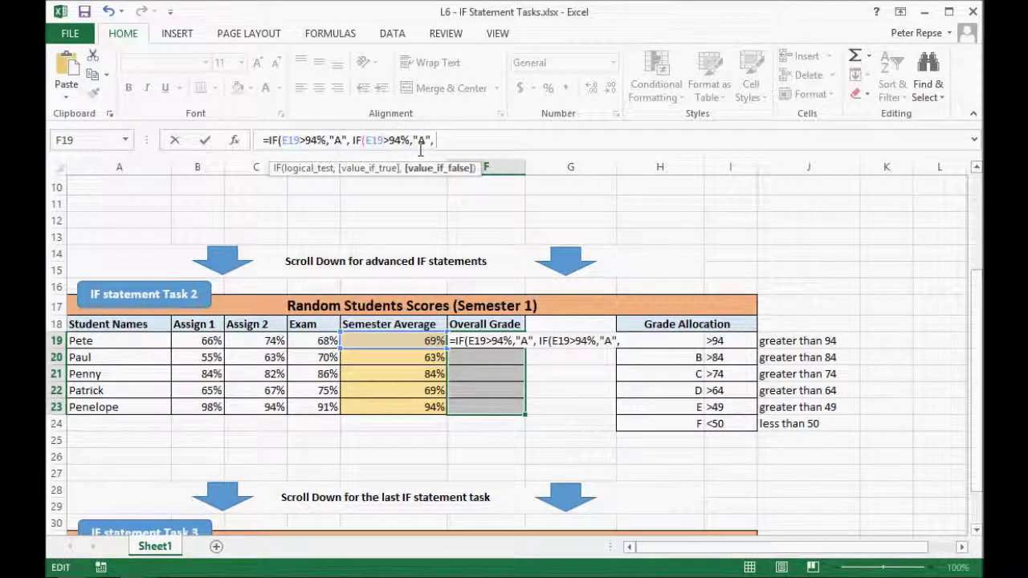
- Change the second IF in the F19 formula to test E19>84% and return "B"
{"action": "left_click", "coordinate": [400, 141]}
{"action": "key", "text": "Left"}
{"action": "key", "text": "BackSpace"}
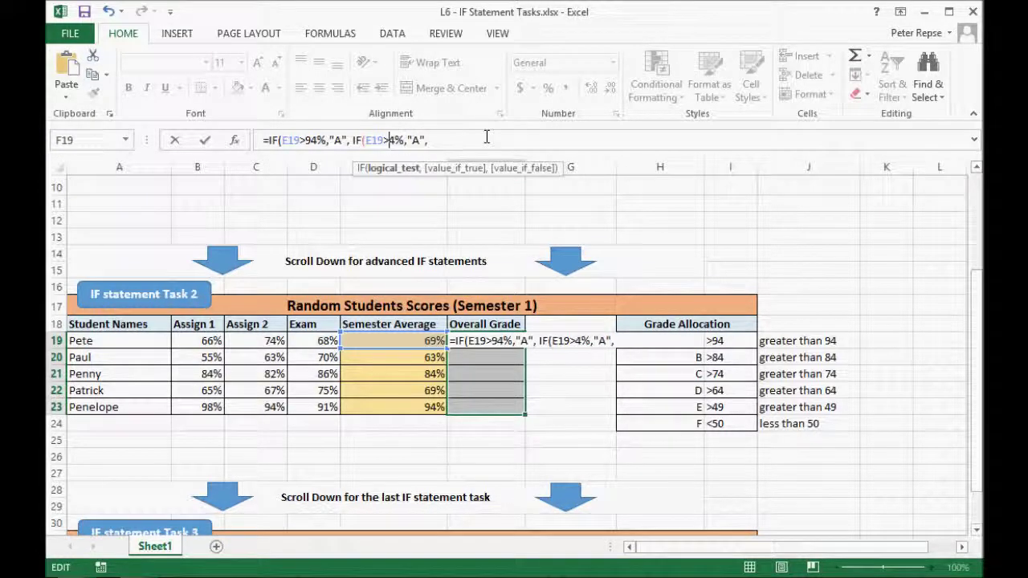
{"action": "type", "text": "8"}
{"action": "key", "text": "Right"}
{"action": "key", "text": "Right"}
{"action": "key", "text": "Right"}
{"action": "key", "text": "Right"}
{"action": "key", "text": "Right"}
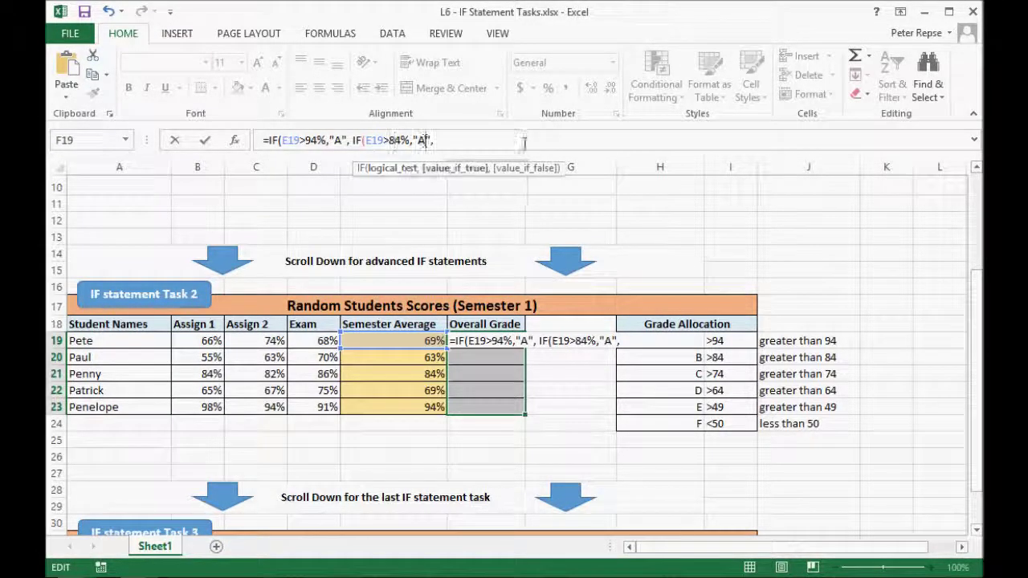
{"action": "key", "text": "BackSpace"}
{"action": "type", "text": "B"}
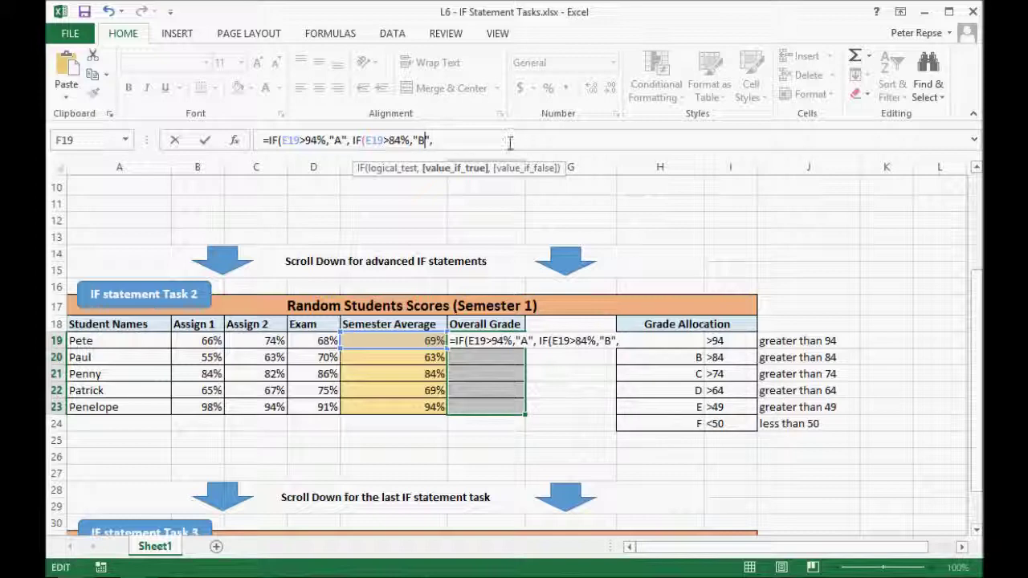
{"action": "key", "text": "Right"}
{"action": "key", "text": "Right"}
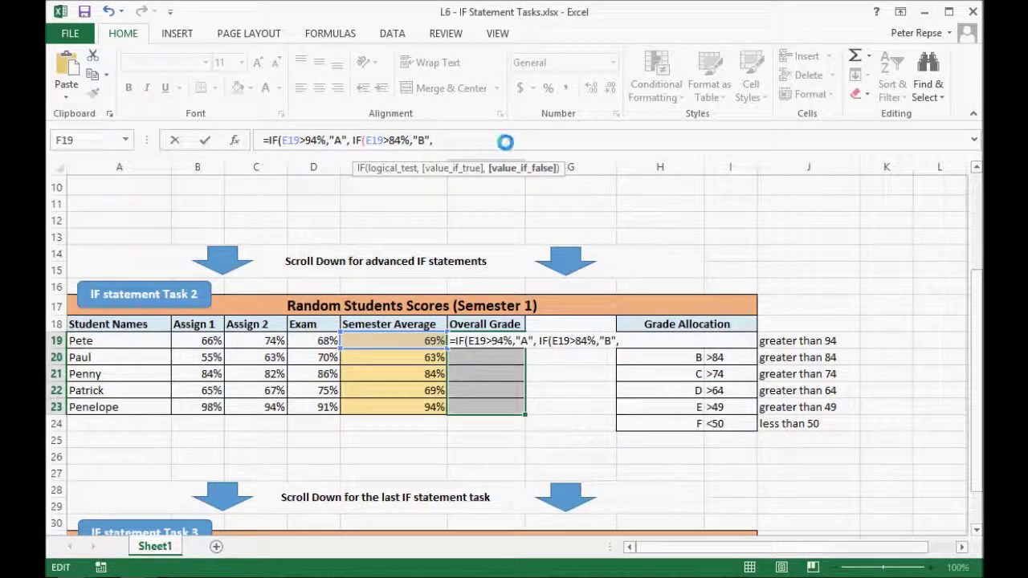
- Nest a third IF in the F19 formula that tests E19>74% and returns "C"
{"action": "key", "text": "ctrl+v"}
{"action": "key", "text": "Left"}
{"action": "key", "text": "Left"}
{"action": "key", "text": "Left"}
{"action": "key", "text": "Left"}
{"action": "key", "text": "Left"}
{"action": "key", "text": "Left"}
{"action": "key", "text": "BackSpace"}
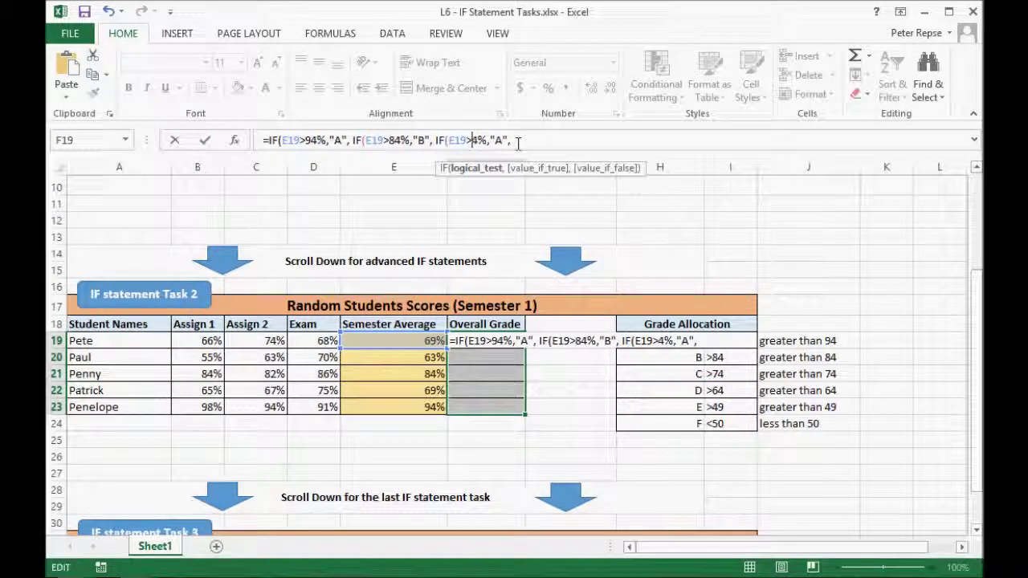
{"action": "type", "text": "7"}
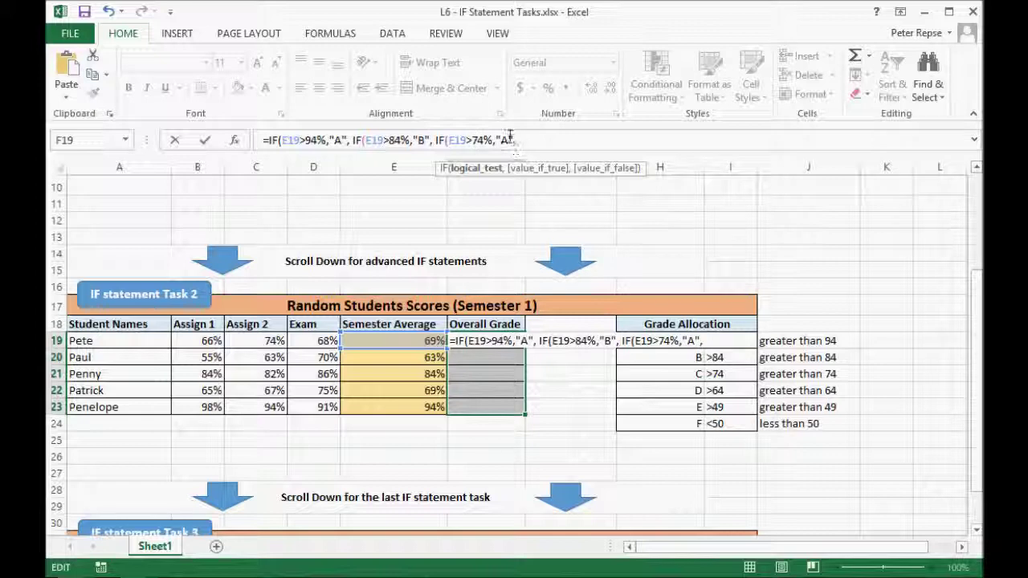
{"action": "left_click", "coordinate": [511, 141]}
{"action": "key", "text": "BackSpace"}
{"action": "type", "text": "C"}
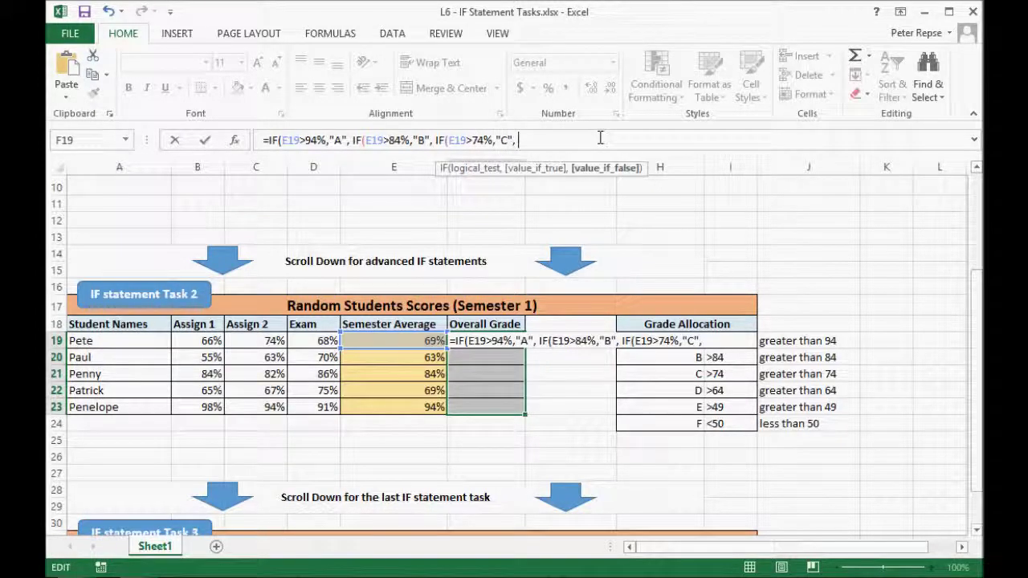
- Nest a fourth IF in the F19 formula that tests E19>64% and returns "D"
{"action": "key", "text": "ctrl+v"}
{"action": "key", "text": "Left"}
{"action": "key", "text": "Left"}
{"action": "key", "text": "Left"}
{"action": "key", "text": "Left"}
{"action": "key", "text": "Left"}
{"action": "key", "text": "Left"}
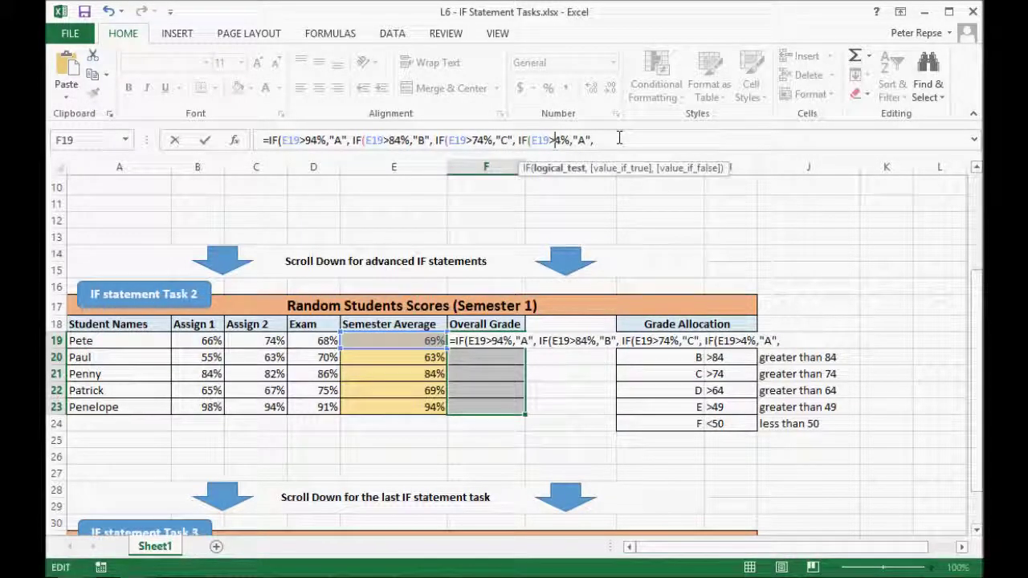
{"action": "key", "text": "BackSpace"}
{"action": "type", "text": "6"}
{"action": "key", "text": "Right"}
{"action": "key", "text": "Right"}
{"action": "key", "text": "Right"}
{"action": "key", "text": "Right"}
{"action": "key", "text": "Right"}
{"action": "key", "text": "BackSpace"}
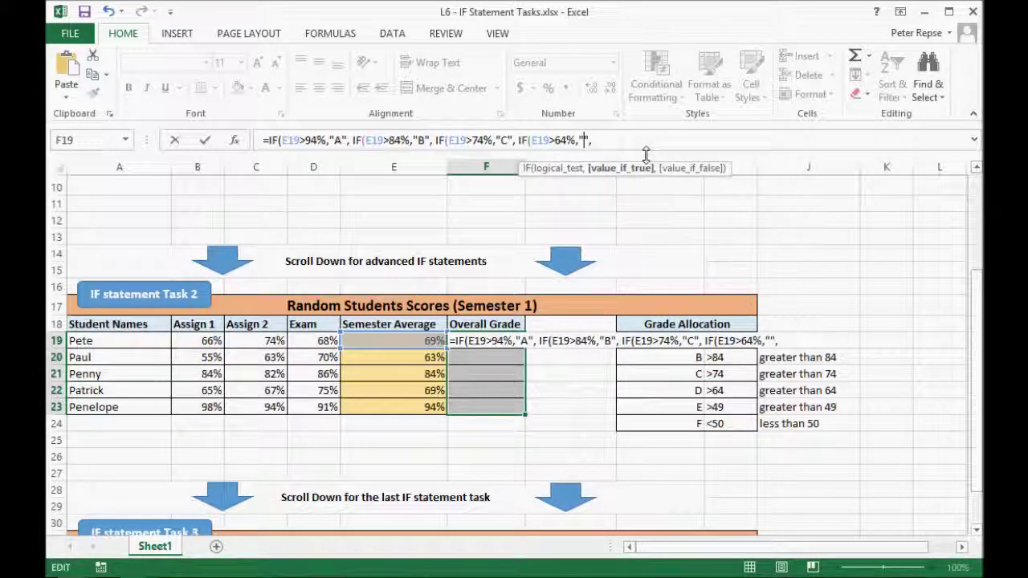
{"action": "type", "text": "D"}
{"action": "key", "text": "Right"}
{"action": "key", "text": "Right"}
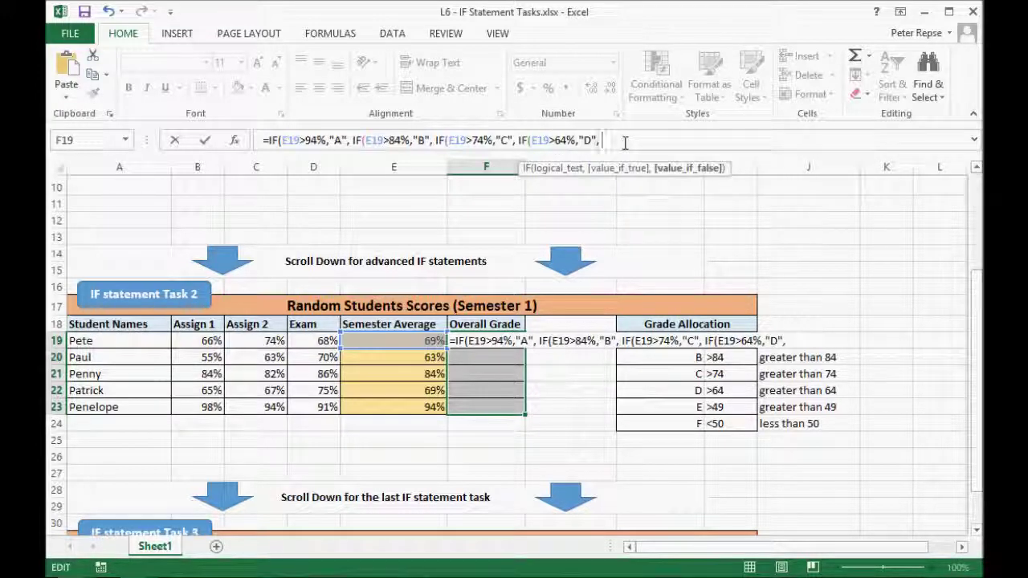
- Nest a fifth IF in the F19 formula that tests E19>49% and returns "E"
{"action": "key", "text": "ctrl+v"}
{"action": "key", "text": "Left"}
{"action": "key", "text": "Left"}
{"action": "key", "text": "Left"}
{"action": "key", "text": "Left"}
{"action": "key", "text": "Left"}
{"action": "key", "text": "Left"}
{"action": "key", "text": "Left"}
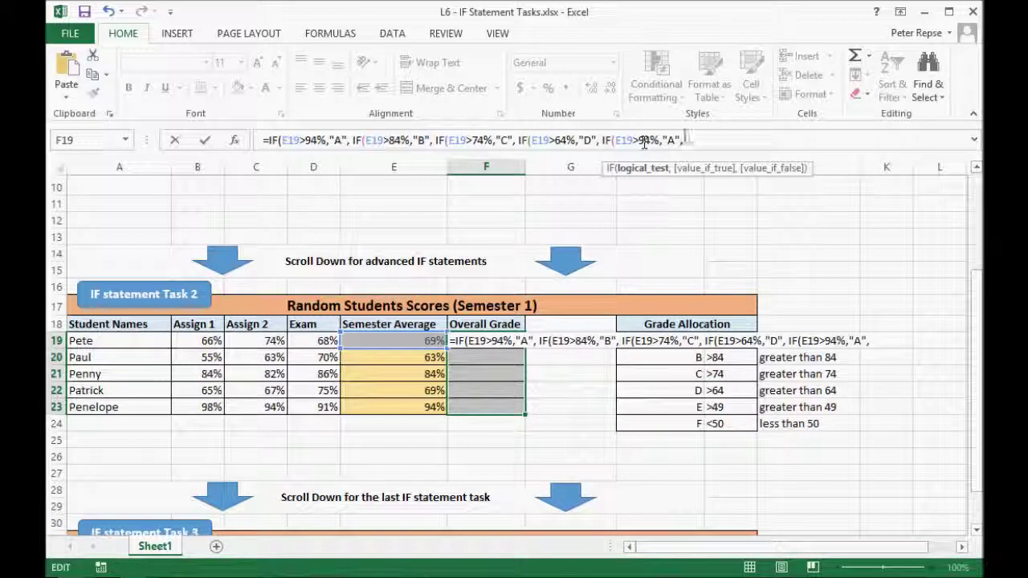
{"action": "key", "text": "BackSpace"}
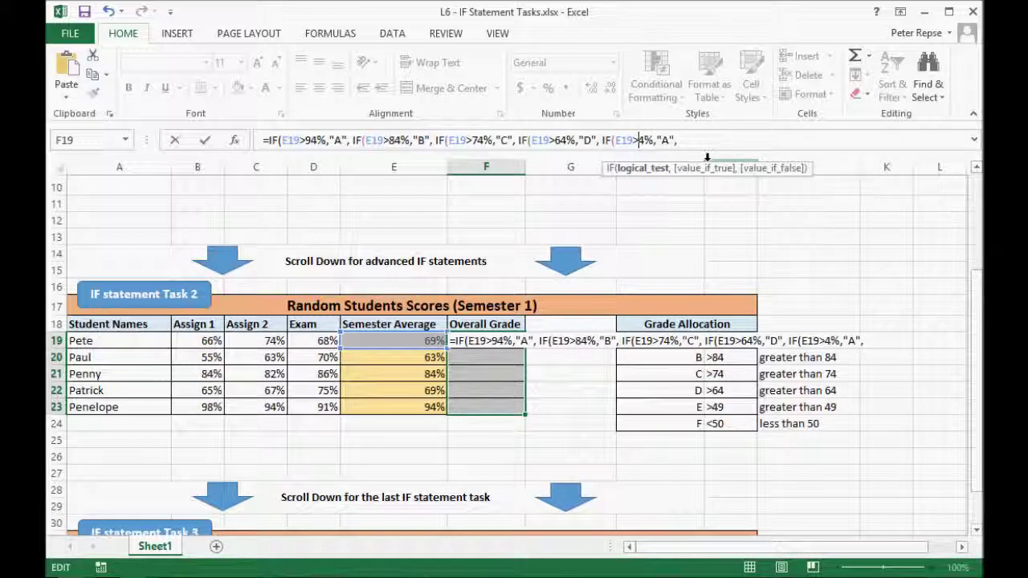
{"action": "type", "text": "9"}
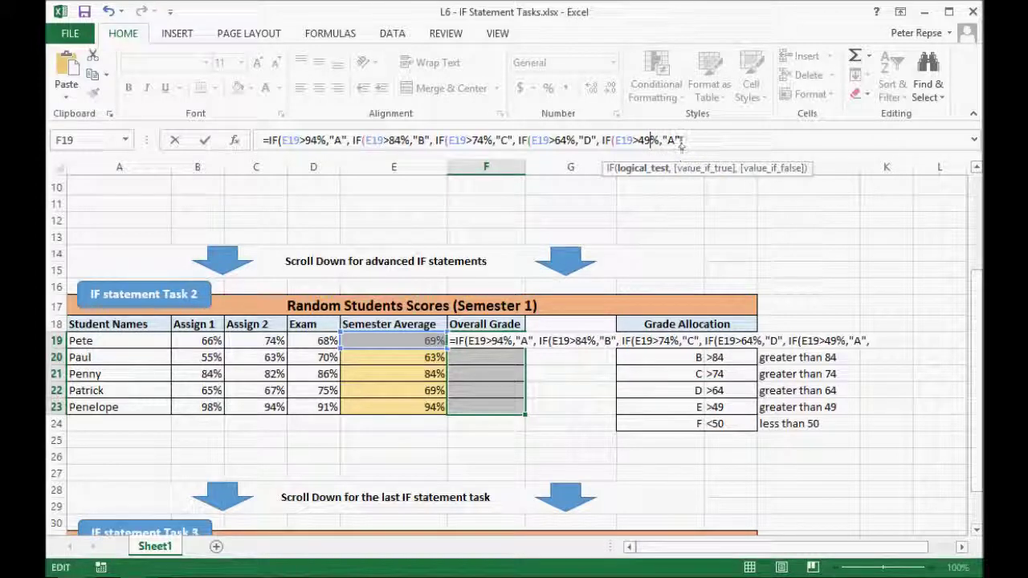
{"action": "left_click", "coordinate": [675, 140]}
{"action": "key", "text": "BackSpace"}
{"action": "type", "text": "E"}
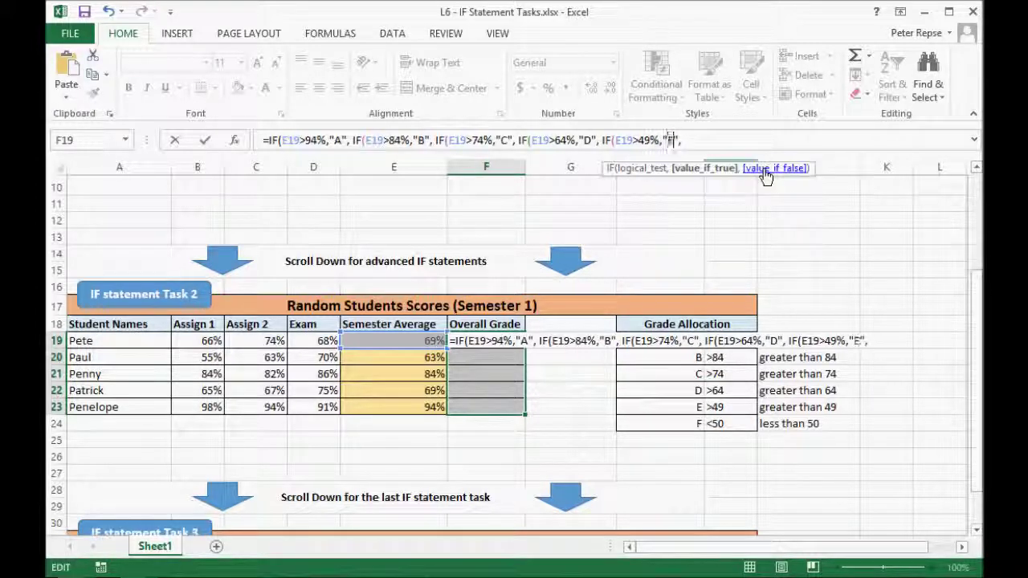
- Nest a sixth IF in the F19 formula that tests whether E19<50%
{"action": "type", "text": "IF(E19>94%,\"A\","}
{"action": "left_click", "coordinate": [721, 141]}
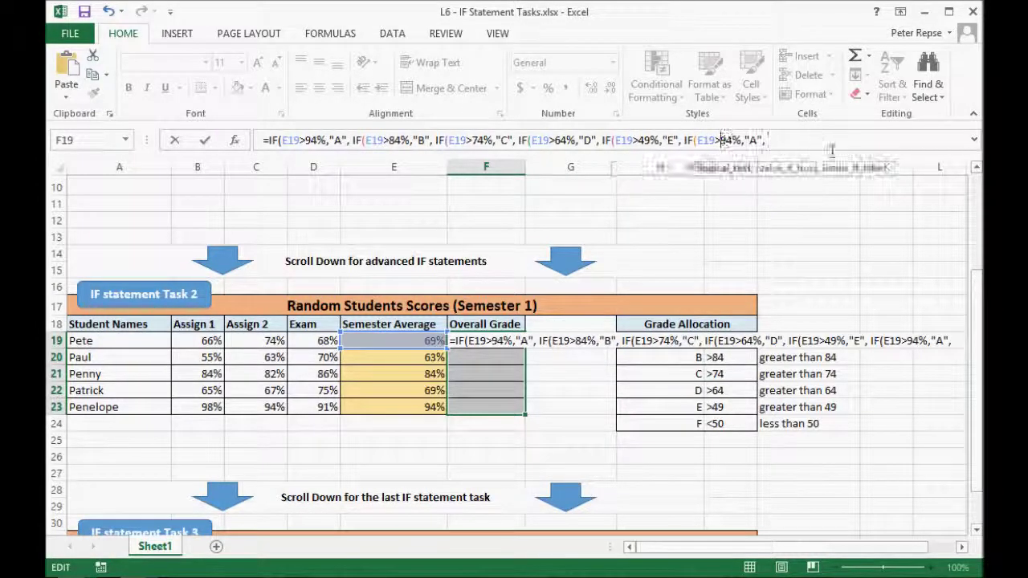
{"action": "key", "text": "BackSpace"}
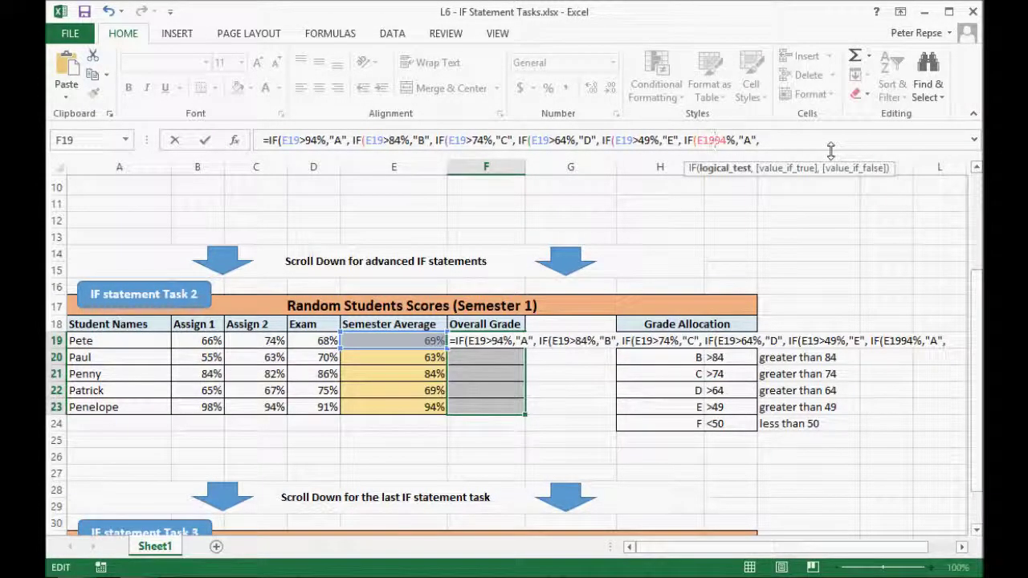
{"action": "type", "text": "<"}
{"action": "key", "text": "Delete"}
{"action": "key", "text": "Delete"}
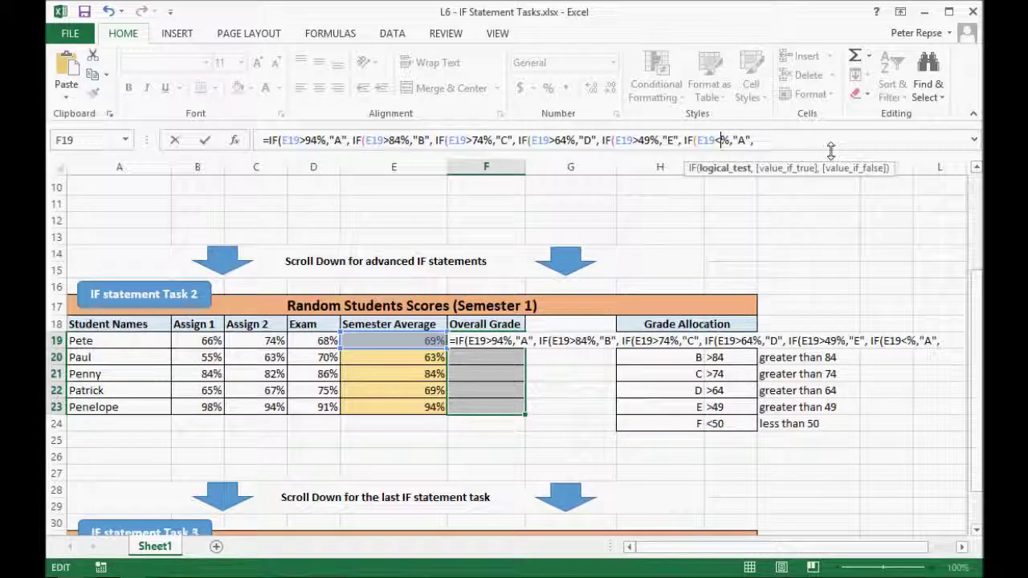
{"action": "type", "text": "50"}
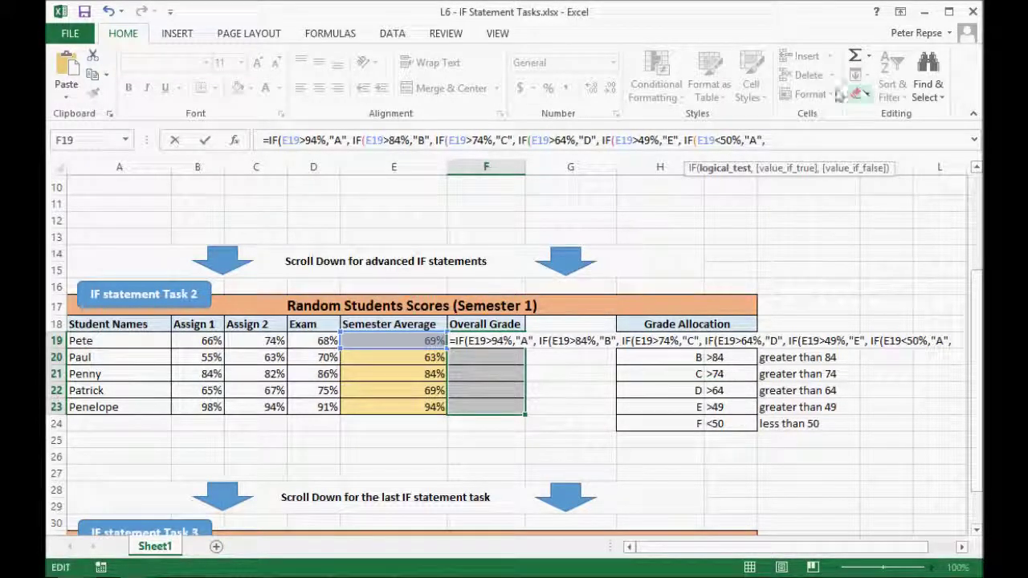
- Change the value the sixth IF returns when true to "F"
{"action": "key", "text": "Right"}
{"action": "key", "text": "Right"}
{"action": "key", "text": "Right"}
{"action": "key", "text": "Right"}
{"action": "key", "text": "BackSpace"}
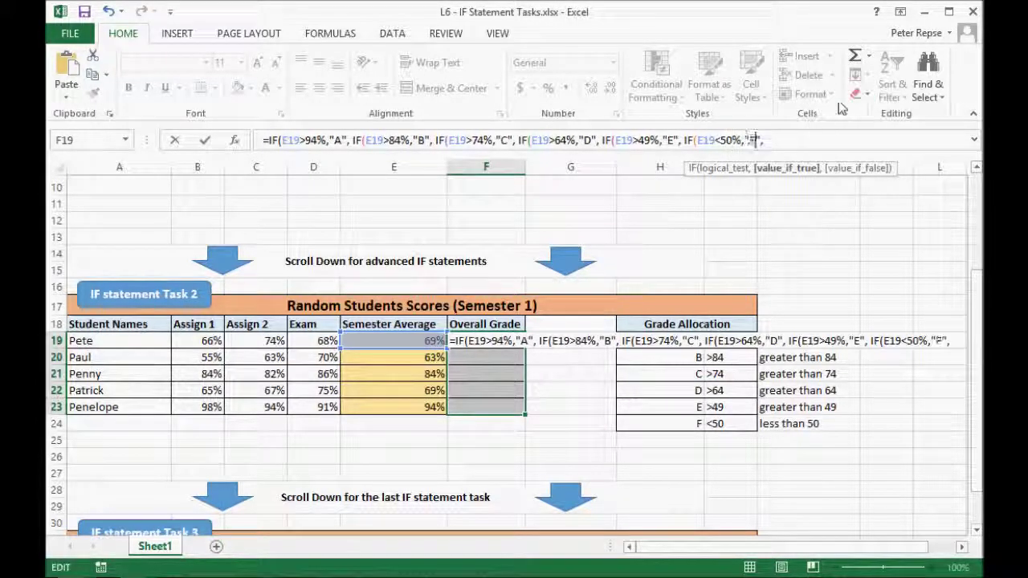
{"action": "type", "text": "F"}
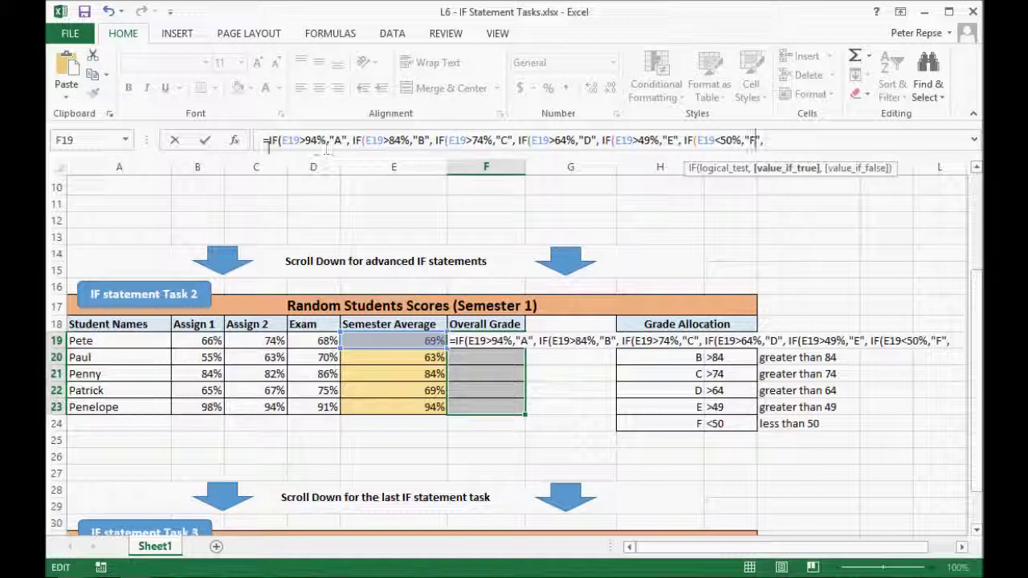
- Remove the trailing comma from the F19 formula, close all six nested IFs with brackets and enter it
{"action": "key", "text": "Right"}
{"action": "key", "text": "Right"}
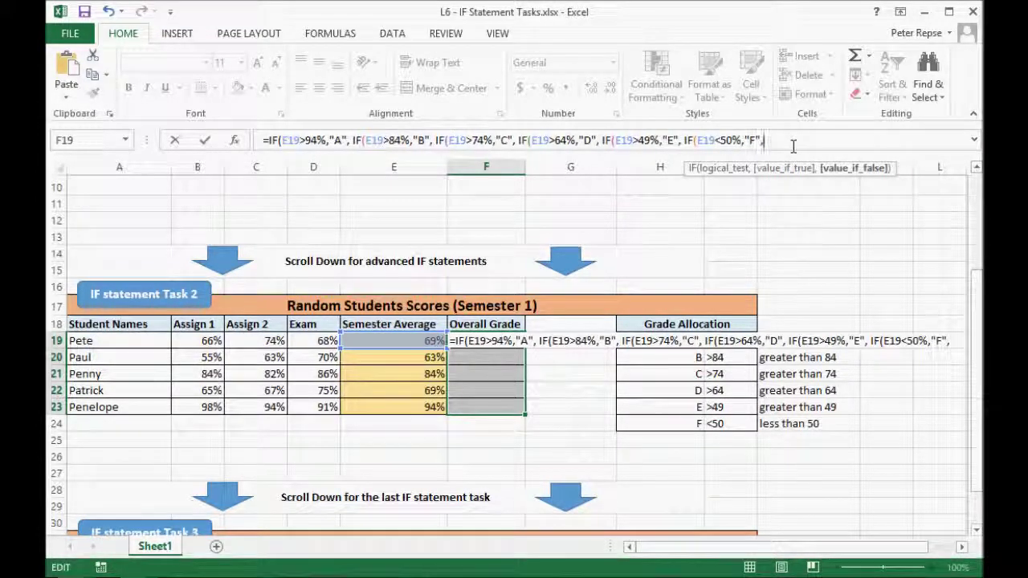
{"action": "key", "text": "BackSpace"}
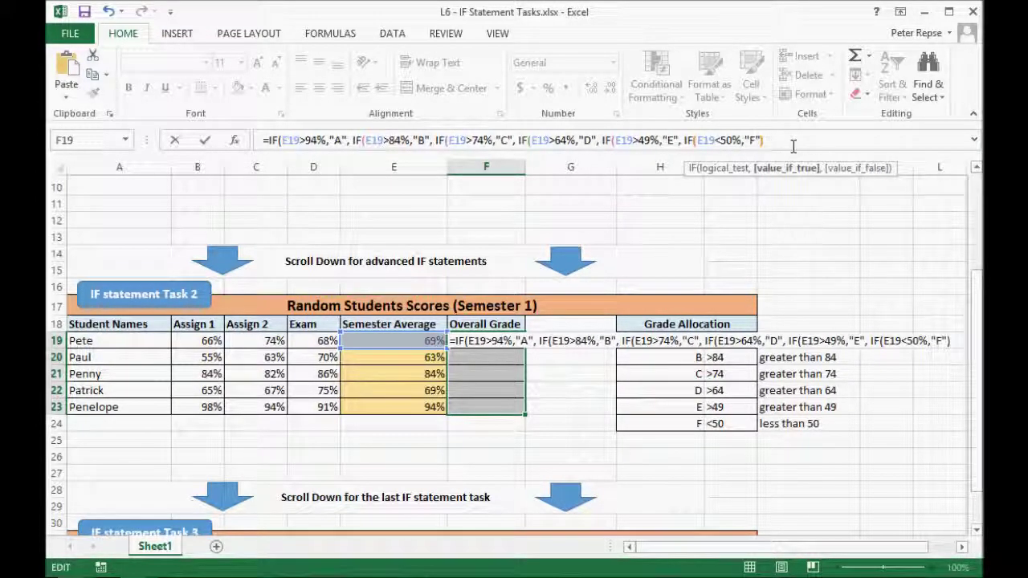
{"action": "type", "text": ")))))"}
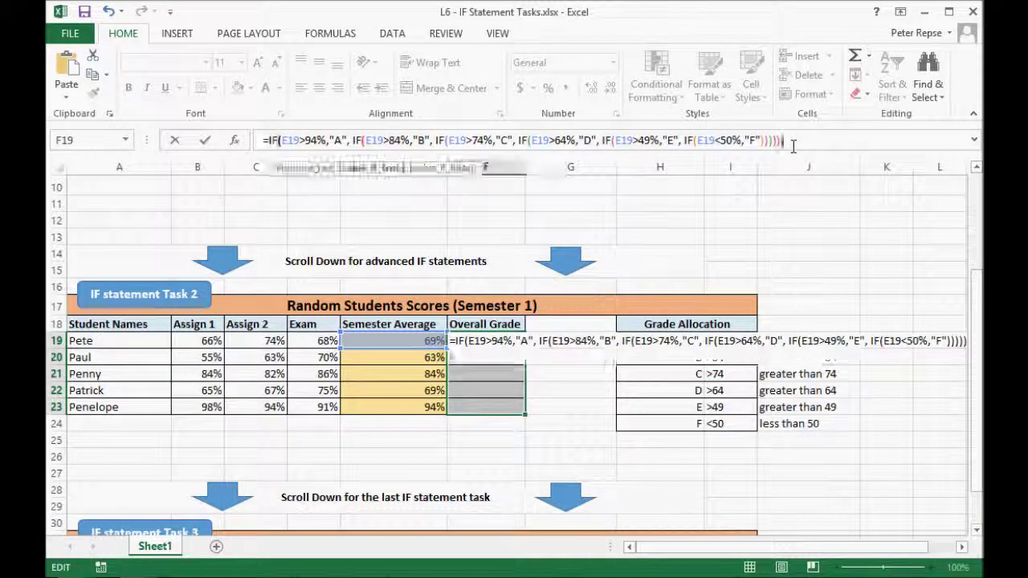
{"action": "type", "text": ")"}
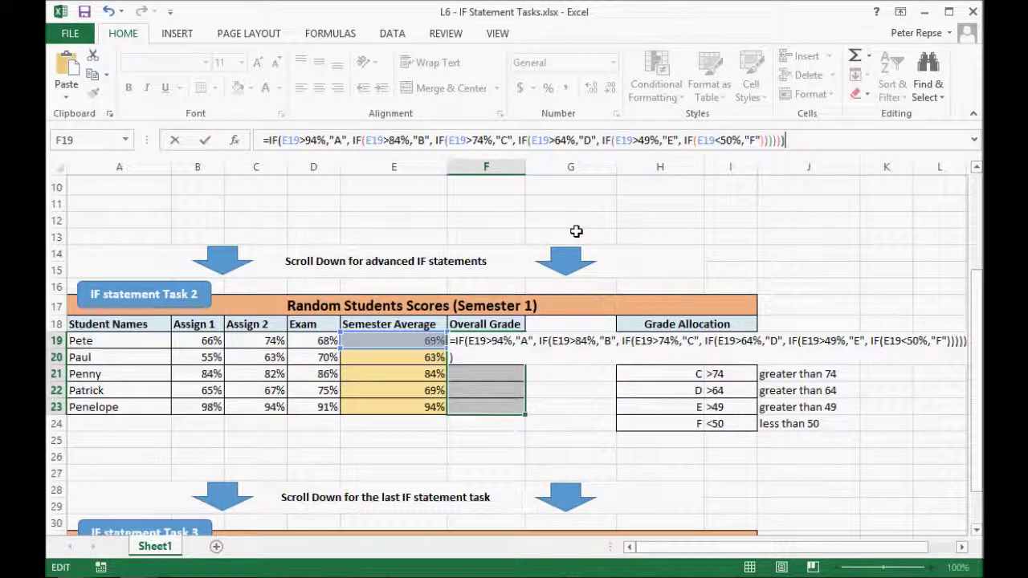
{"action": "key", "text": "Return"}
- Fill the nested IF formula from F19 down through F23
{"action": "left_click", "coordinate": [571, 355]}
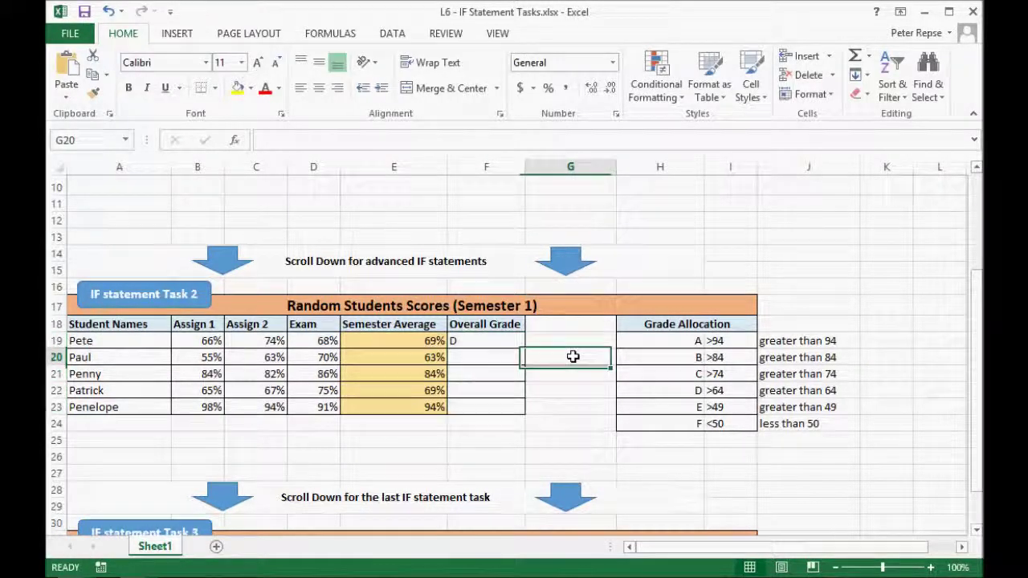
{"action": "left_click", "coordinate": [514, 341]}
{"action": "left_click_drag", "start_coordinate": [524, 348], "coordinate": [526, 415]}
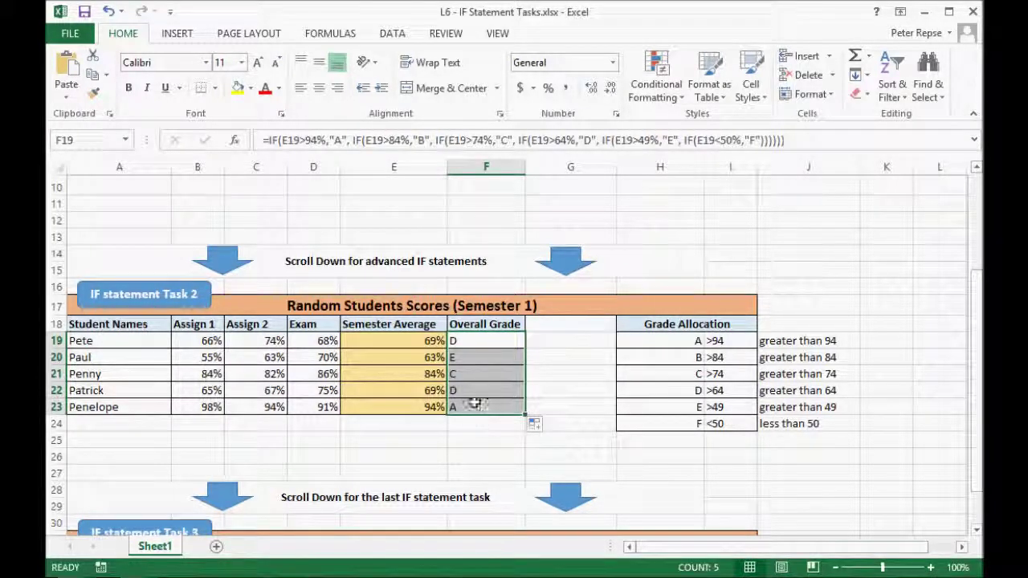
- Test the F grade by entering 12% as the semester average in E19, and undo the entry
{"action": "left_click", "coordinate": [423, 341]}
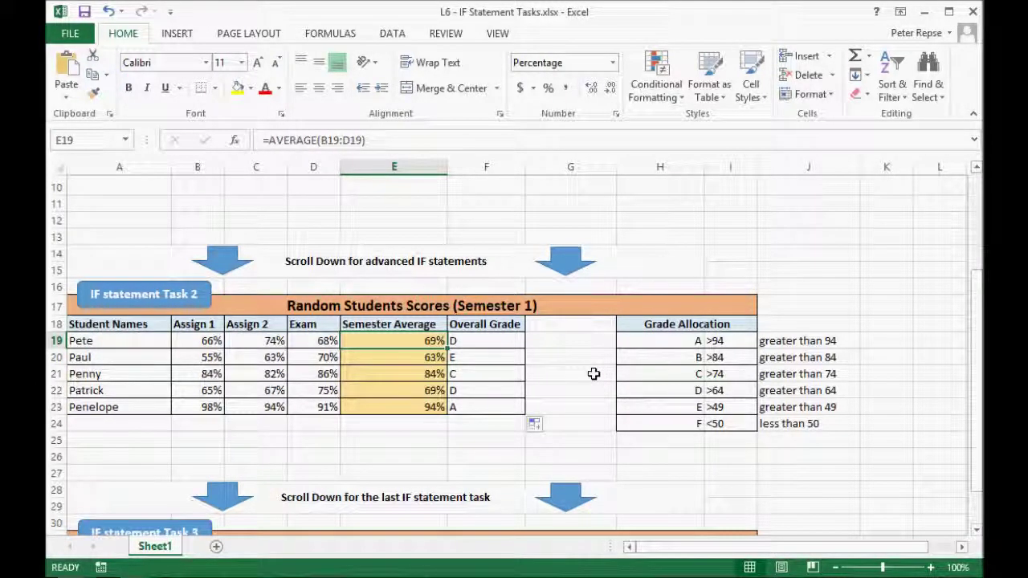
{"action": "key", "text": "F2"}
{"action": "type", "text": "12%"}
{"action": "key", "text": "Return"}
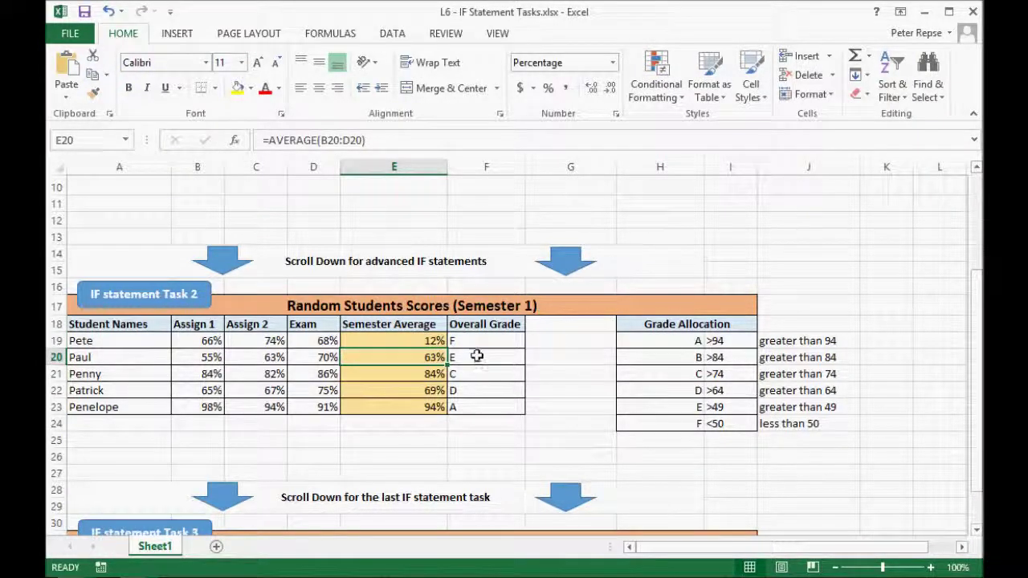
{"action": "key", "text": "ctrl+z"}
- Review the nested IF formula in F19 against the Grade Allocation table and bring IF statement Task 3 into view
{"action": "left_click_drag", "start_coordinate": [518, 407], "coordinate": [707, 407]}
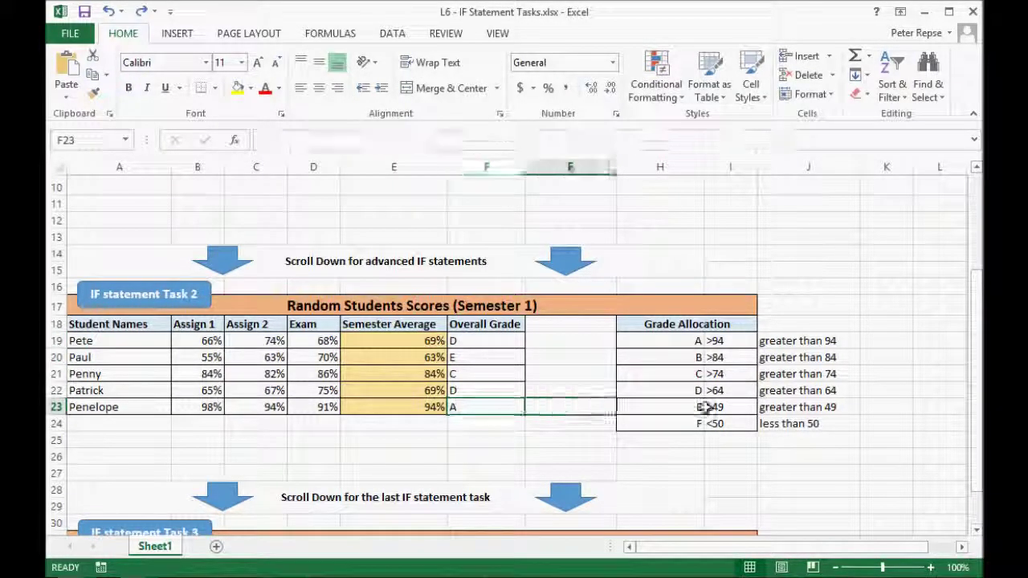
{"action": "left_click", "coordinate": [459, 341]}
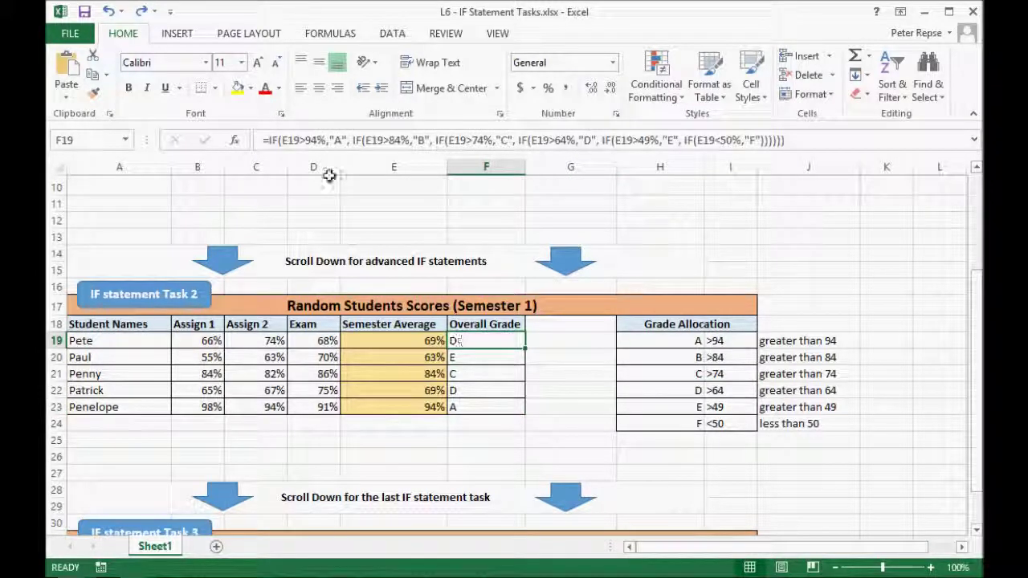
{"action": "left_click", "coordinate": [840, 444]}
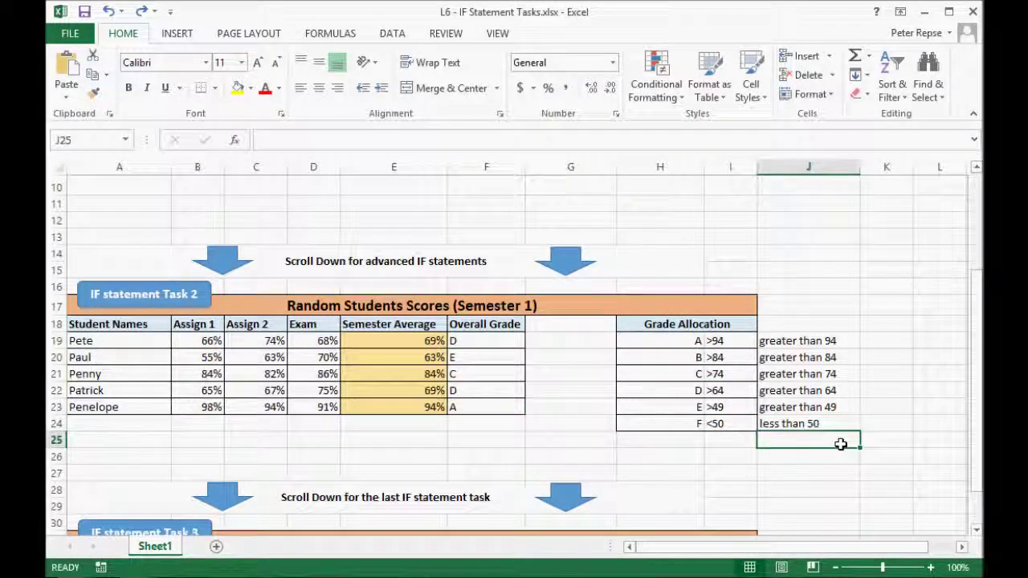
{"action": "left_click", "coordinate": [508, 342]}
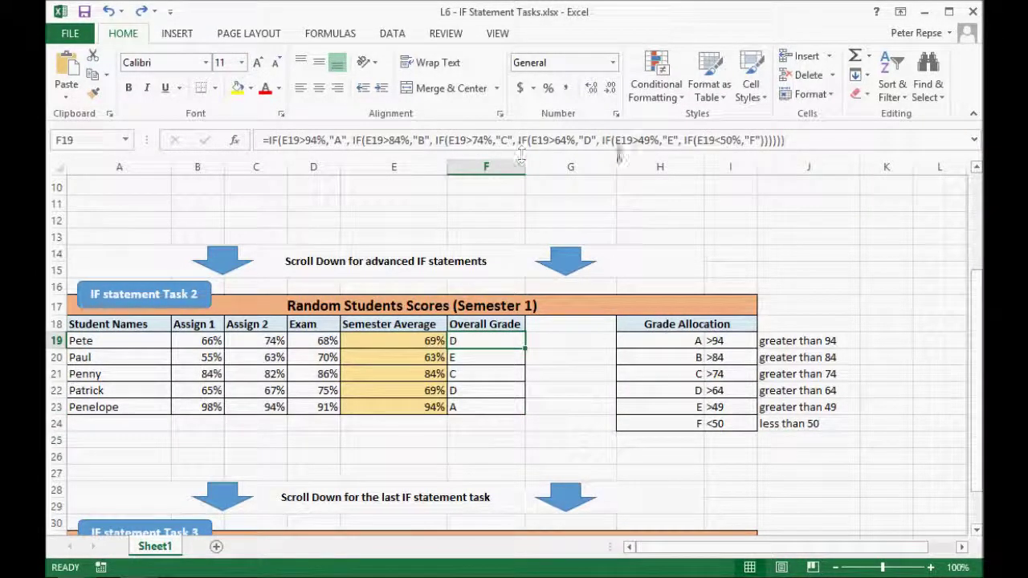
{"action": "left_click", "coordinate": [876, 439]}
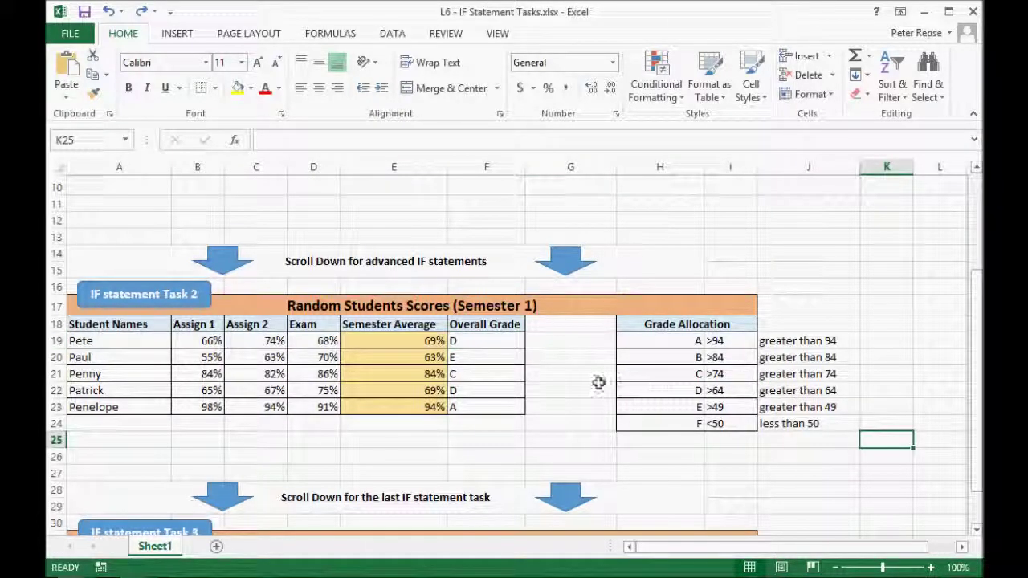
{"action": "scroll", "coordinate": [575, 383], "scroll_direction": "down", "scroll_amount": 5}
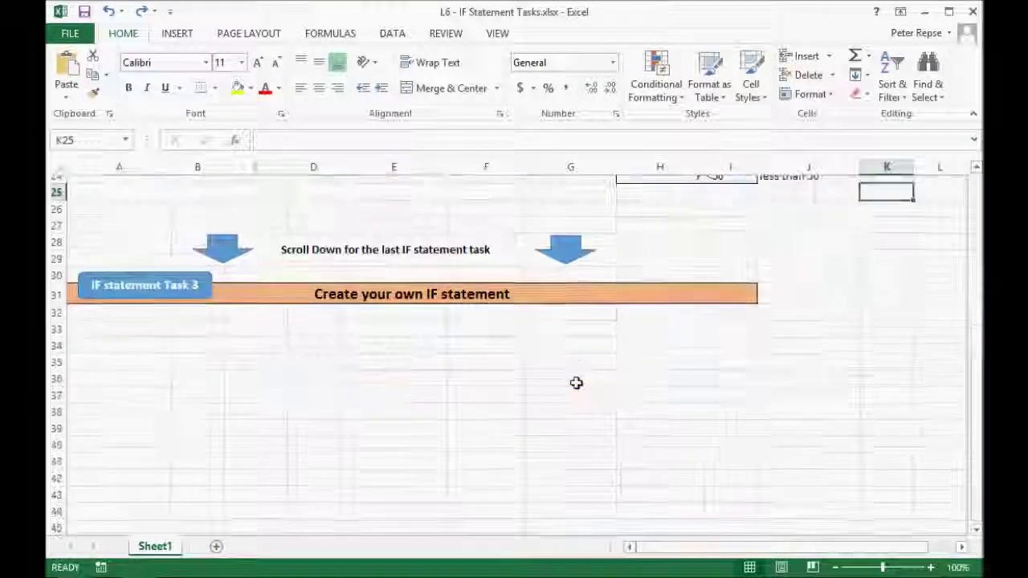